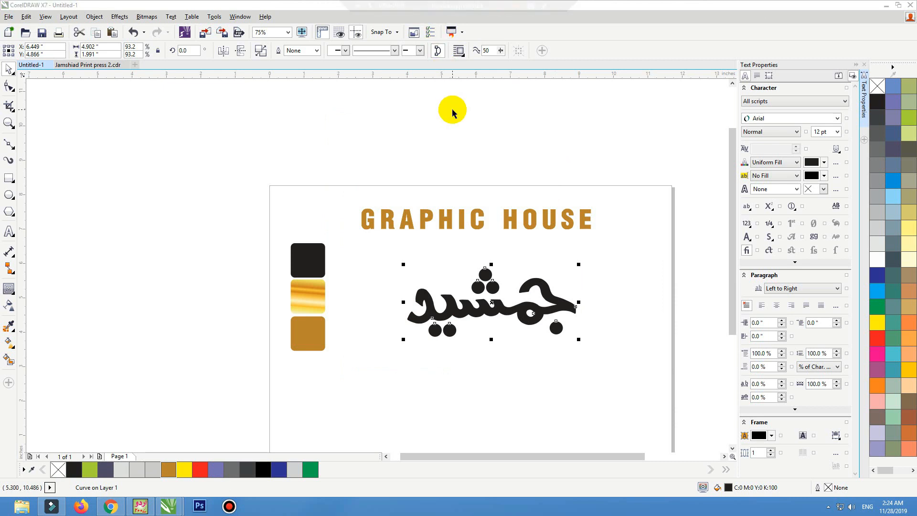
# Step: Enlarge the Arabic calligraphy word to about 114% so it sits beside the color swatches
pyautogui.click(857, 65)
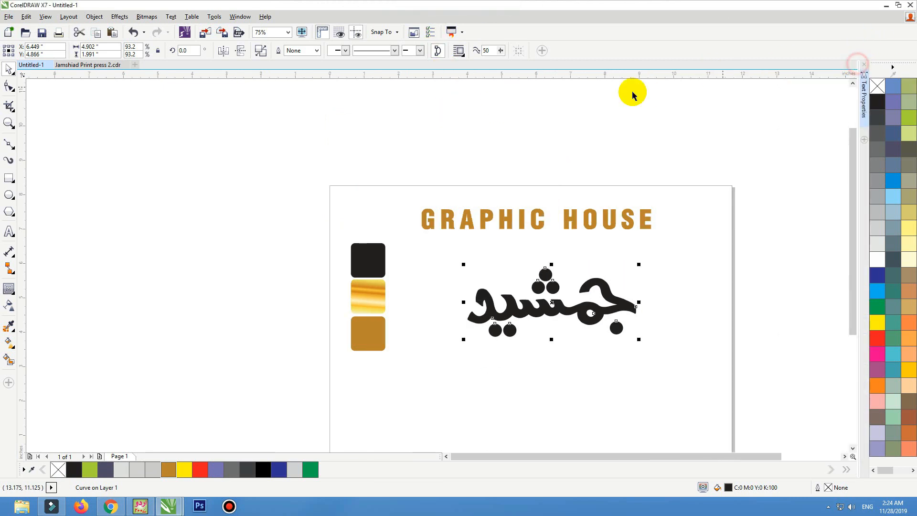
pyautogui.scroll(-1, 624, 227)
pyautogui.press('F2')
pyautogui.moveTo(690, 203); pyautogui.dragTo(445, 340)
pyautogui.click(450, 332)
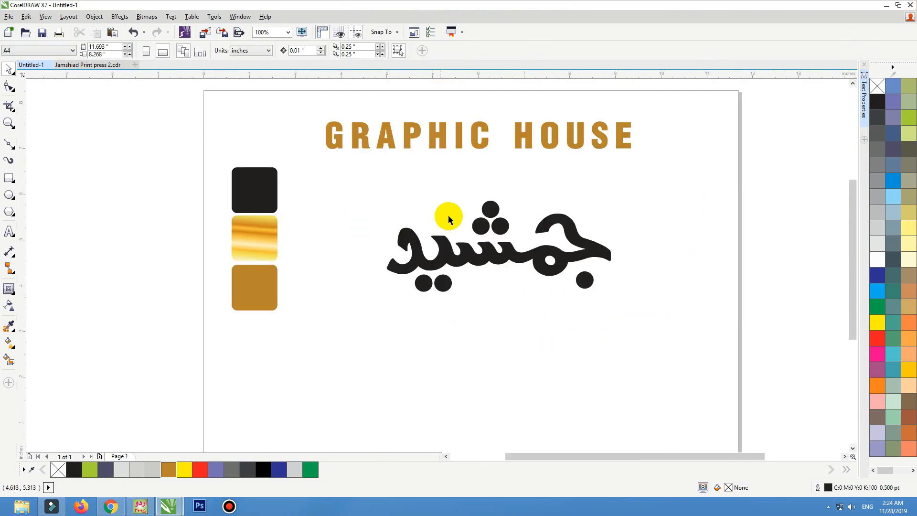
pyautogui.moveTo(453, 260); pyautogui.dragTo(400, 275)
pyautogui.moveTo(562, 213); pyautogui.dragTo(593, 202)
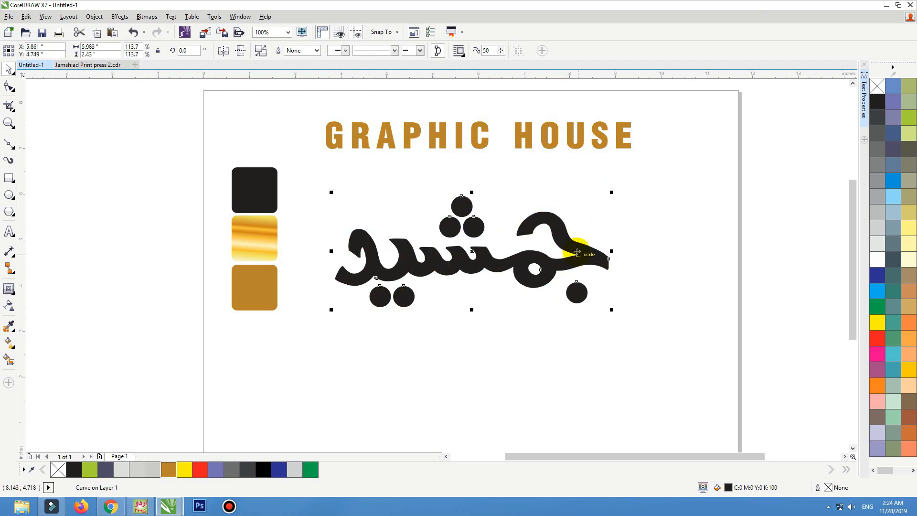
pyautogui.click(636, 214)
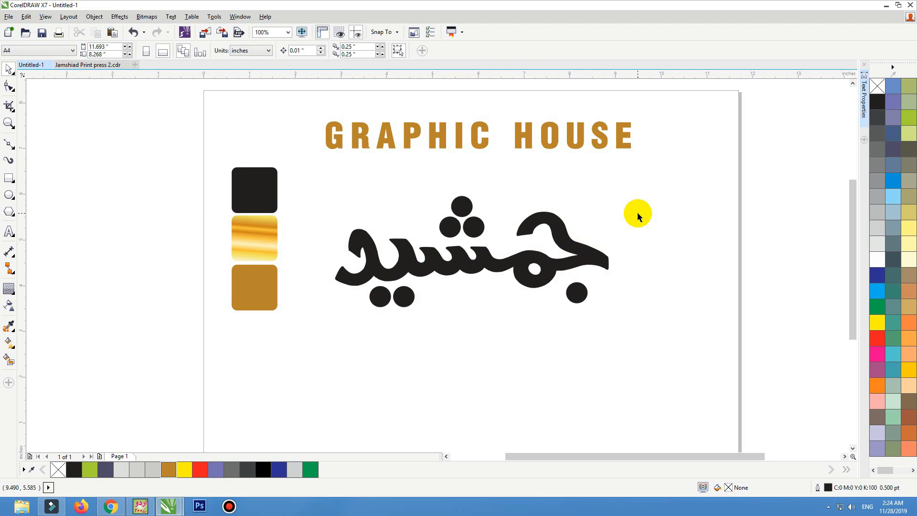
# Step: Apply an Extrude effect to the calligraphy word, pulling the extrusion toward the lower left
pyautogui.click(424, 272)
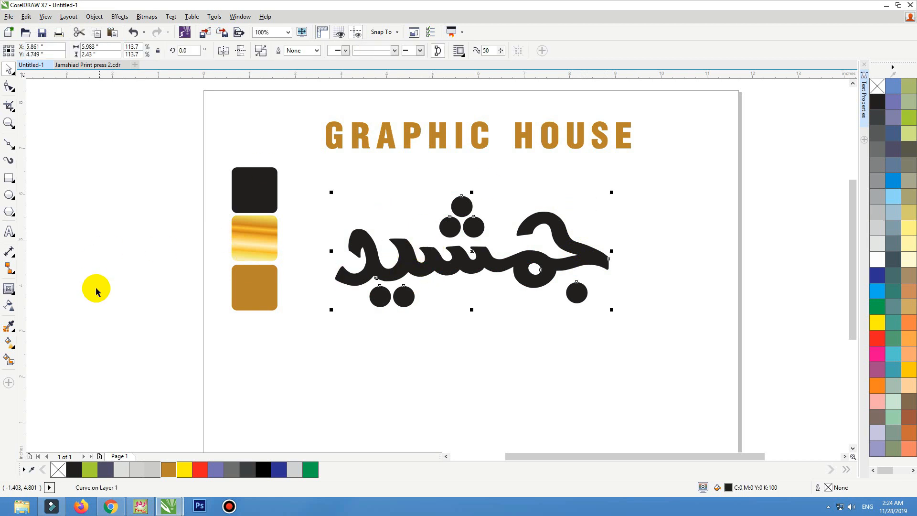
pyautogui.click(14, 294)
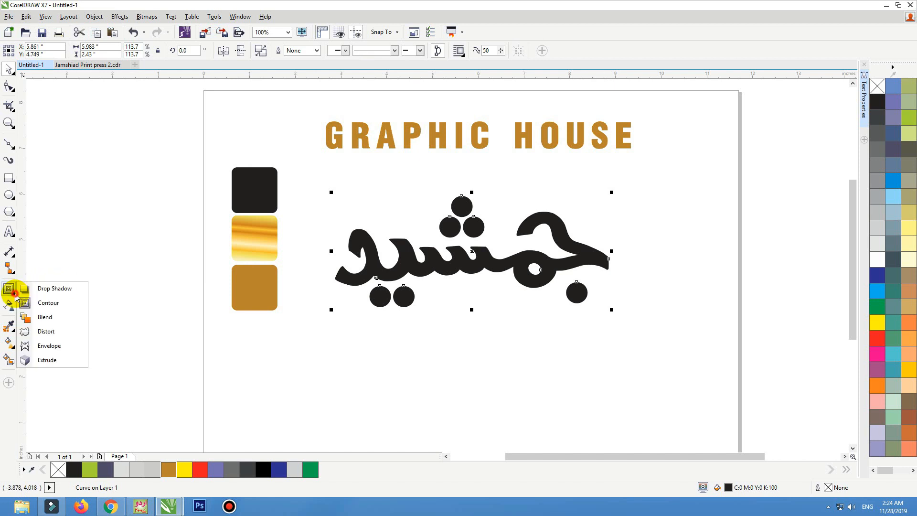
pyautogui.click(48, 360)
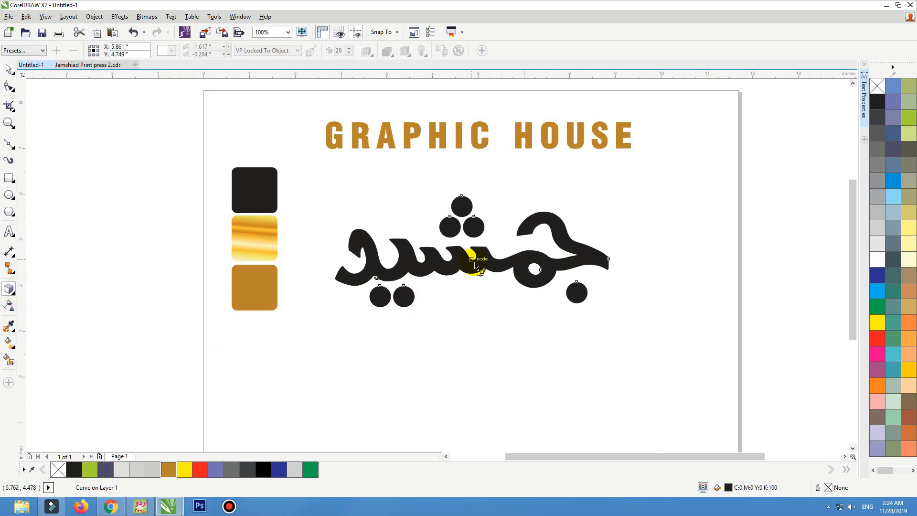
pyautogui.moveTo(457, 232); pyautogui.dragTo(406, 330)
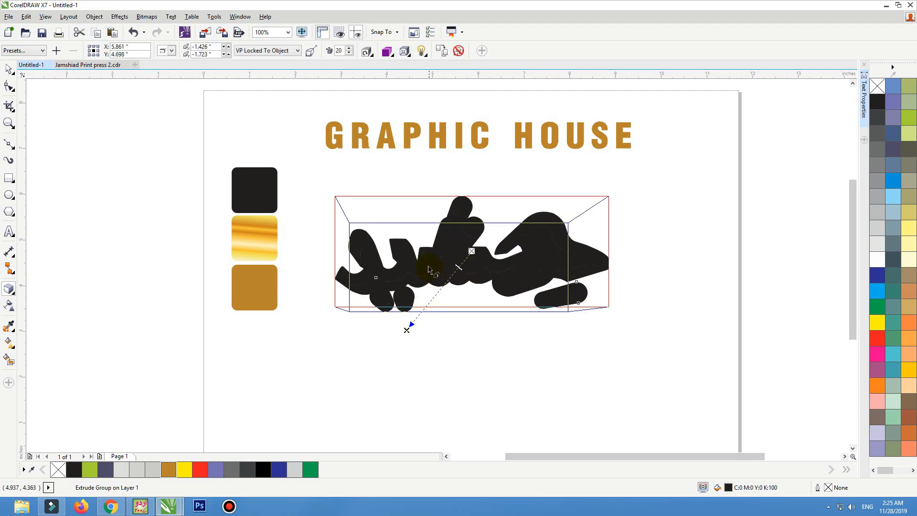
pyautogui.moveTo(422, 263); pyautogui.dragTo(458, 258)
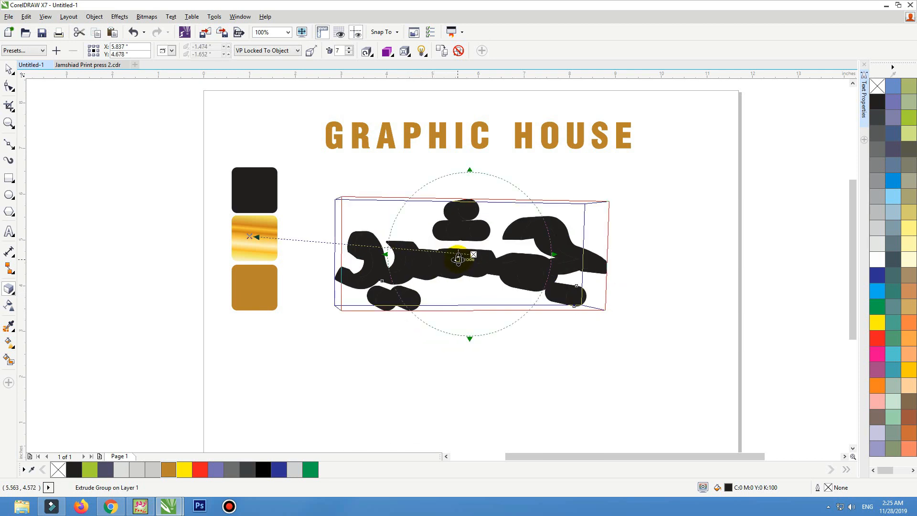
# Step: Set the extrusion color to a solid blue
pyautogui.click(387, 51)
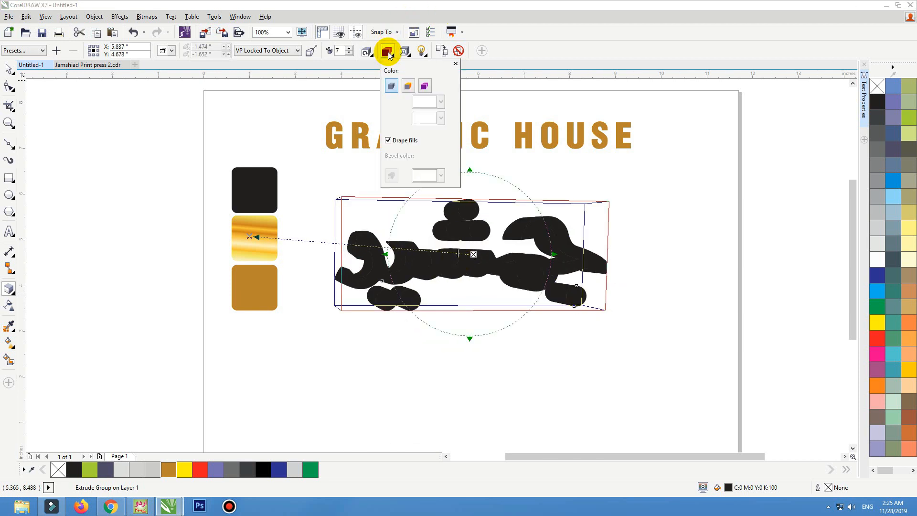
pyautogui.click(408, 85)
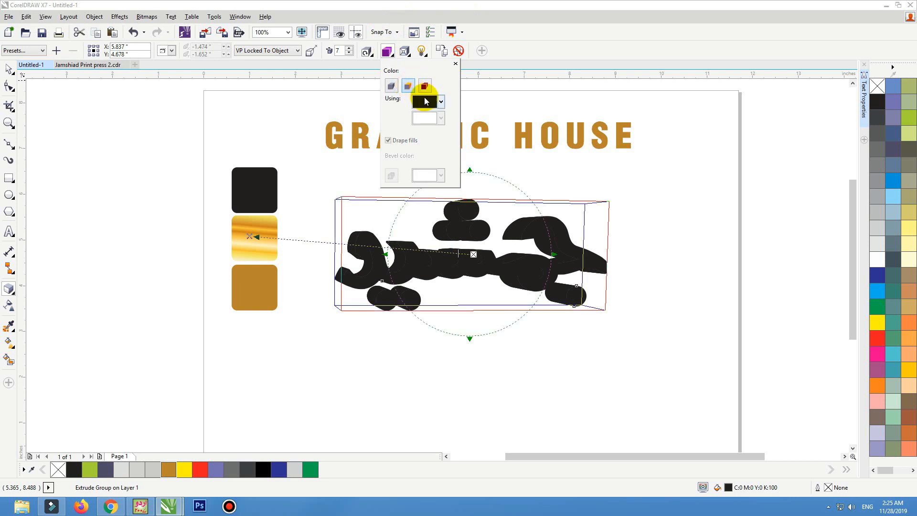
pyautogui.click(435, 102)
pyautogui.click(417, 128)
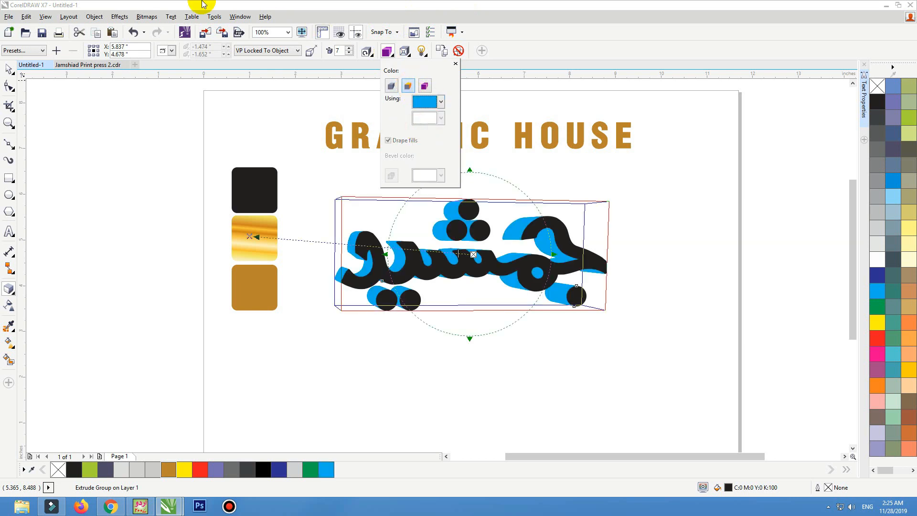
# Step: Rotate the extrusion so its sides fall below and to the left of the word
pyautogui.click(455, 270)
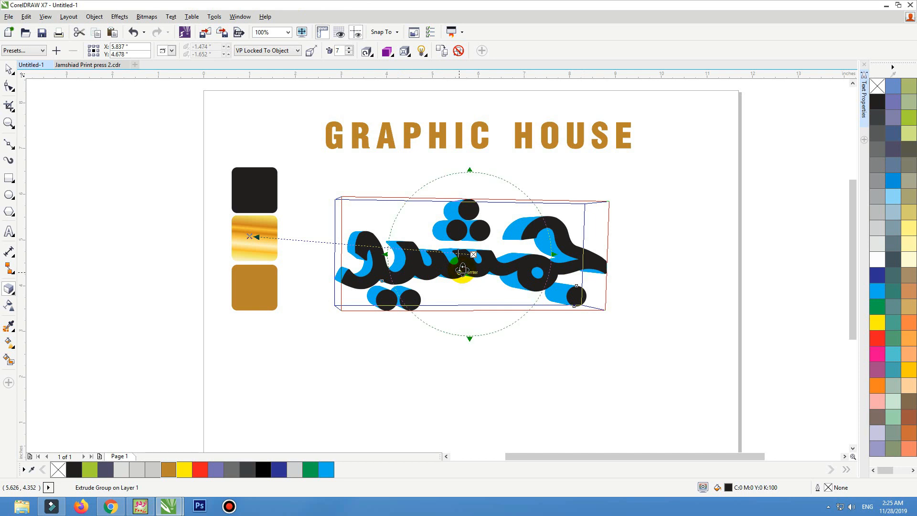
pyautogui.moveTo(462, 270)
pyautogui.mouseDown()
pyautogui.moveTo(454, 263)
pyautogui.moveTo(466, 288)
pyautogui.moveTo(469, 258)
pyautogui.mouseUp()
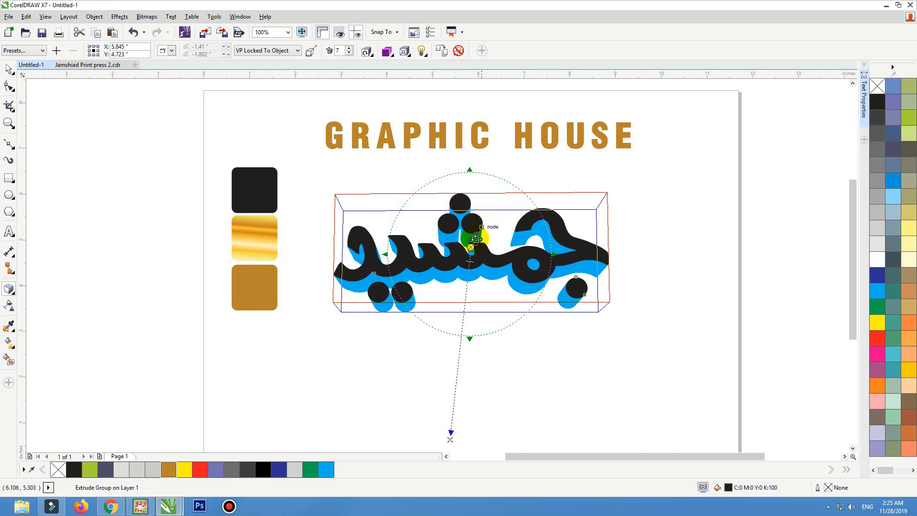
pyautogui.click(9, 70)
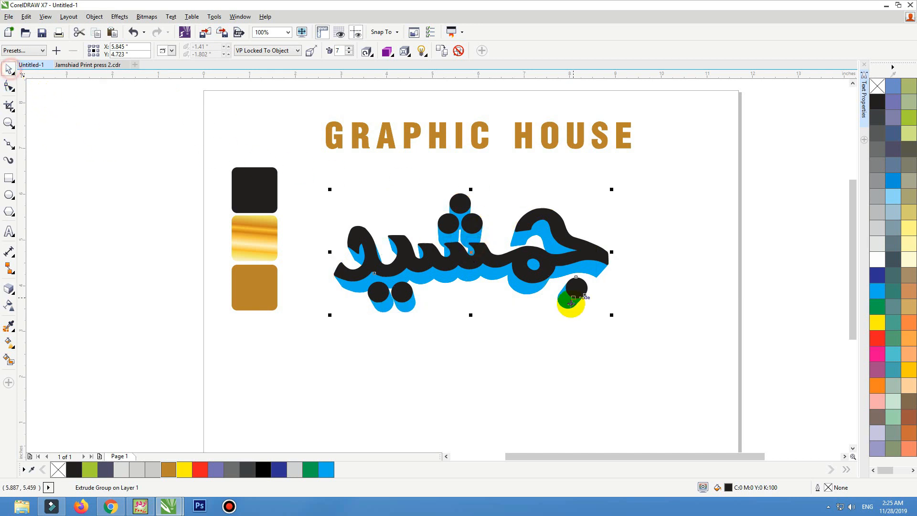
pyautogui.moveTo(525, 271); pyautogui.dragTo(526, 277)
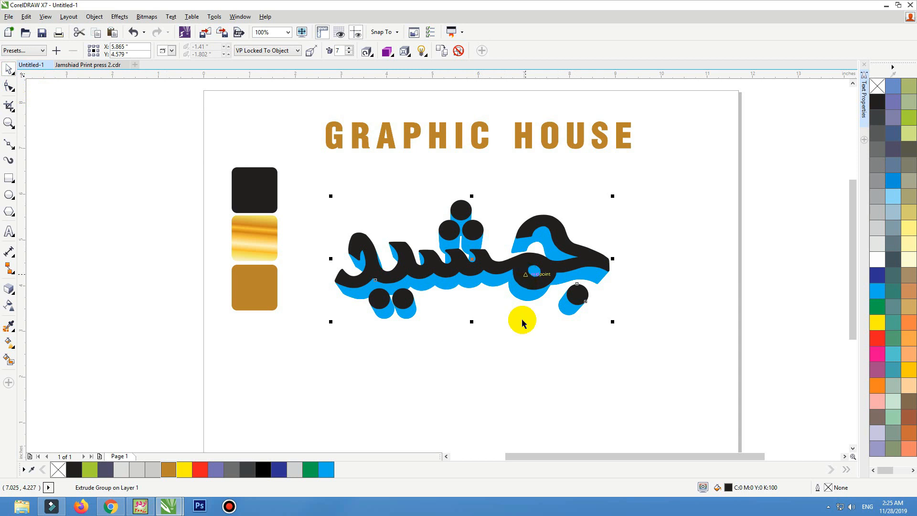
# Step: Break the extrude group apart and select the group of extruded sides
pyautogui.click(96, 18)
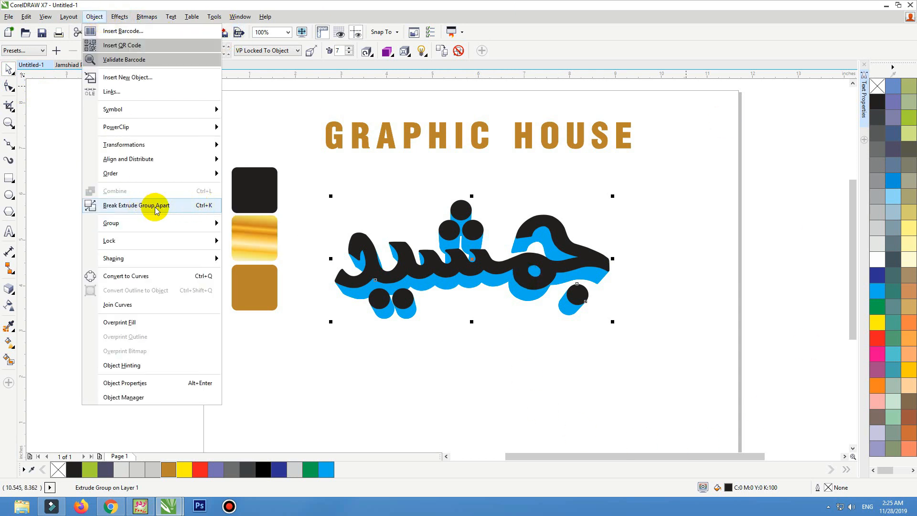
pyautogui.click(181, 207)
pyautogui.click(432, 309)
pyautogui.click(476, 283)
pyautogui.moveTo(477, 299); pyautogui.dragTo(476, 304)
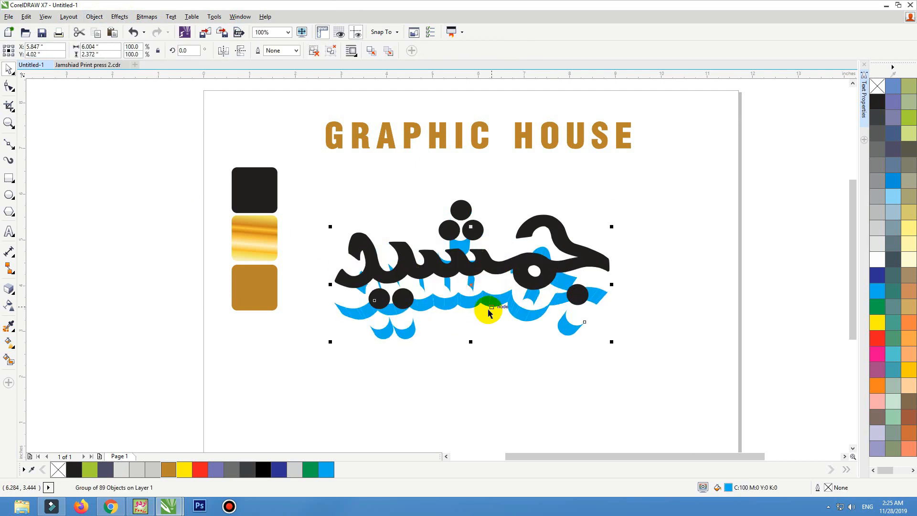
pyautogui.hotkey('ctrl', 'z')
# Step: Give the extruded sides a black outline and no fill
pyautogui.click(879, 106)
pyautogui.press('F2')
pyautogui.moveTo(683, 186); pyautogui.dragTo(224, 290)
pyautogui.rightClick(872, 99)
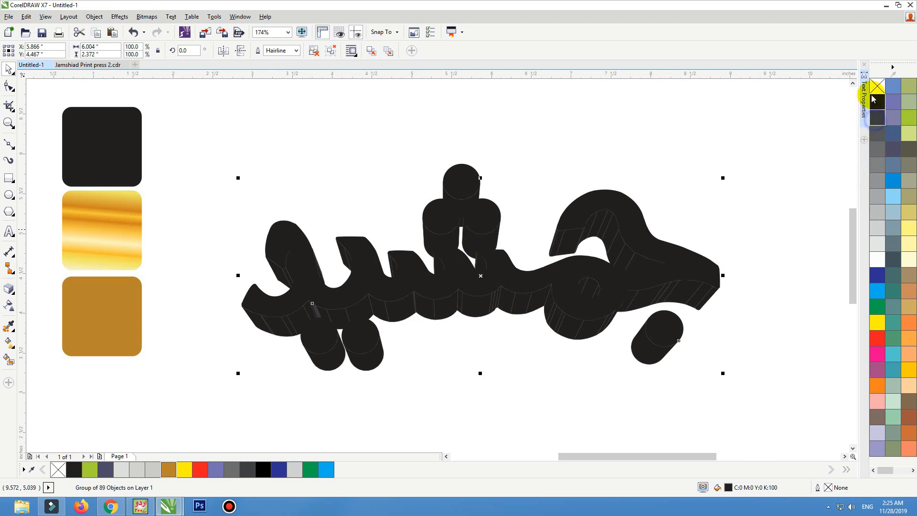
pyautogui.click(875, 88)
pyautogui.moveTo(567, 331); pyautogui.dragTo(567, 366)
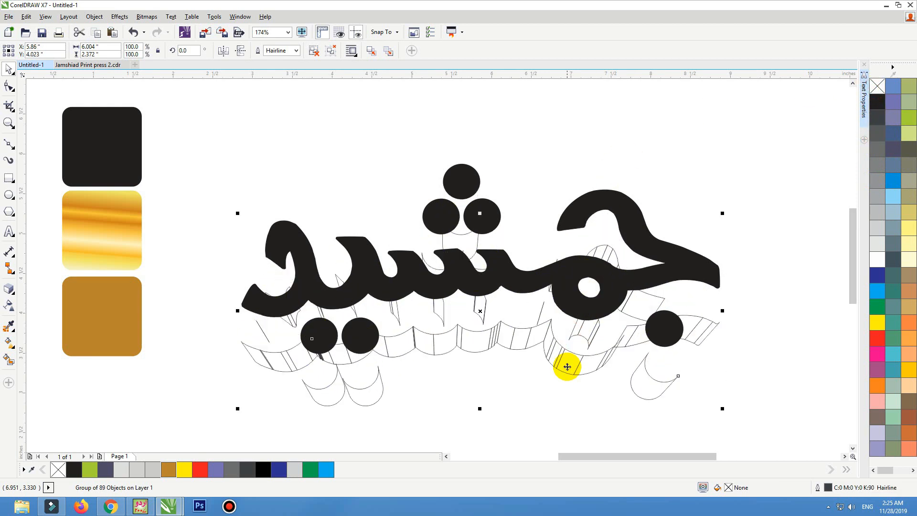
pyautogui.hotkey('ctrl', 'z')
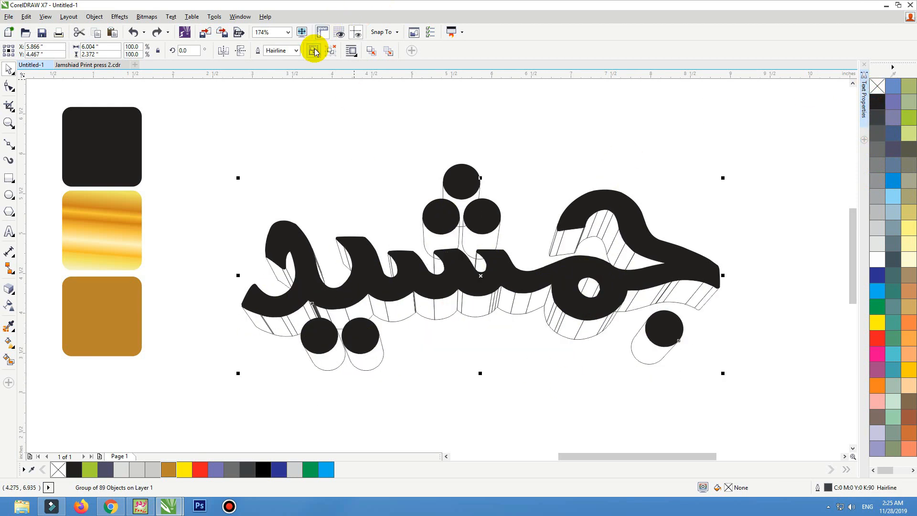
# Step: Fill the extruded sides red
pyautogui.click(877, 338)
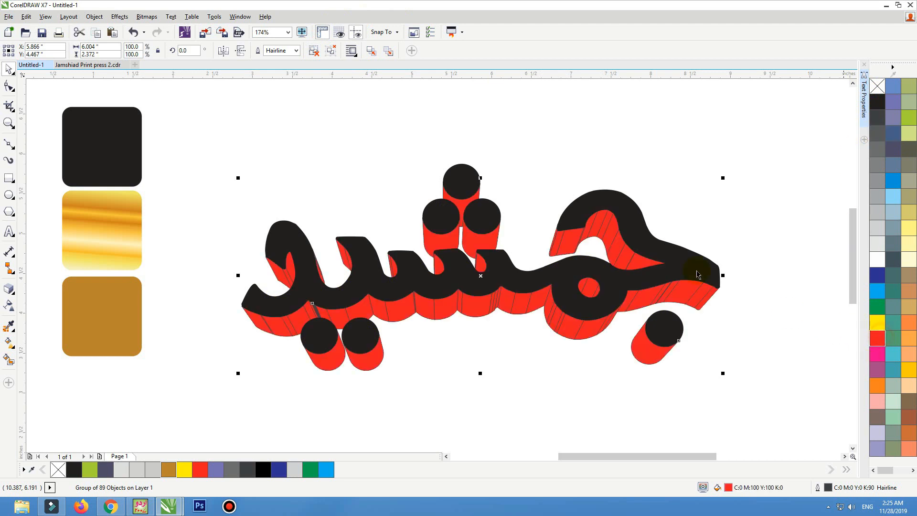
pyautogui.click(477, 179)
pyautogui.click(490, 290)
pyautogui.moveTo(490, 304); pyautogui.dragTo(486, 330)
pyautogui.hotkey('ctrl', 'z')
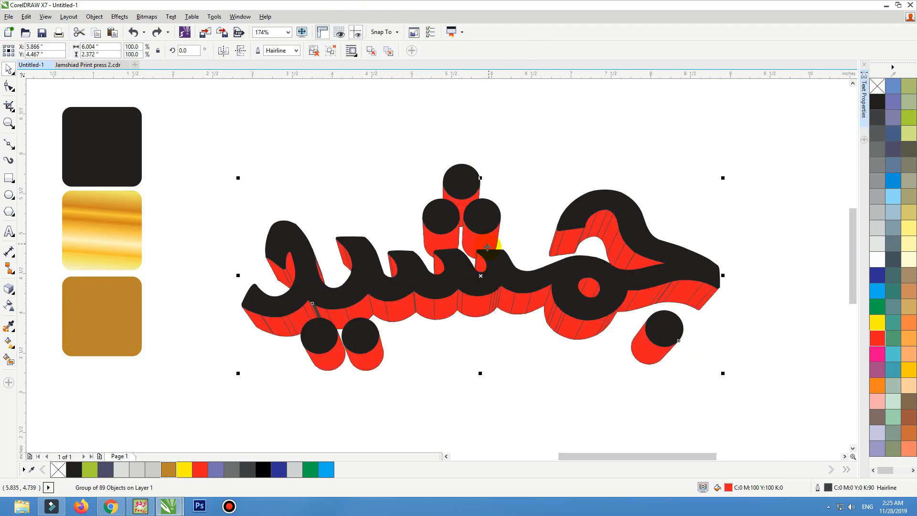
pyautogui.click(512, 281)
# Step: Move the black calligraphy face off to the side, away from its extruded sides
pyautogui.scroll(-3, 521, 266)
pyautogui.click(577, 180)
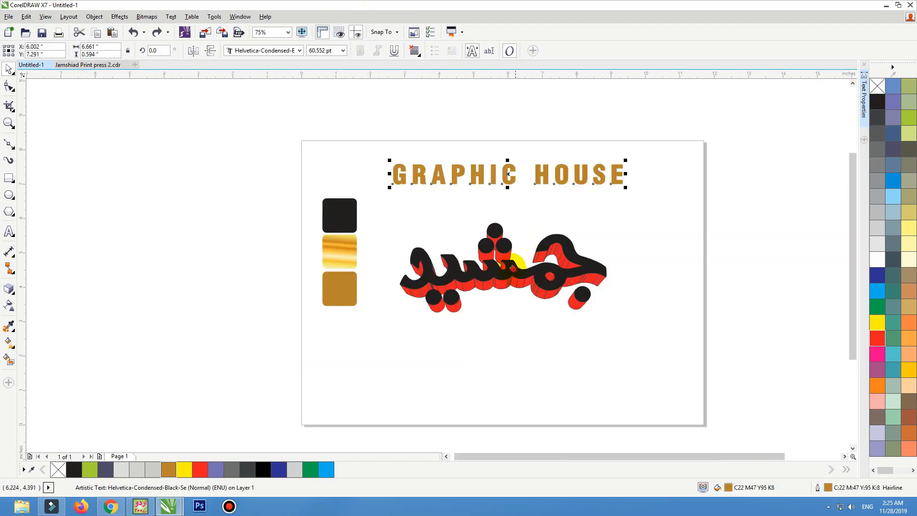
pyautogui.moveTo(511, 267); pyautogui.dragTo(167, 290)
# Step: Ungroup all the red extruded side pieces
pyautogui.click(461, 281)
pyautogui.press('F2')
pyautogui.moveTo(326, 201); pyautogui.dragTo(651, 327)
pyautogui.click(313, 52)
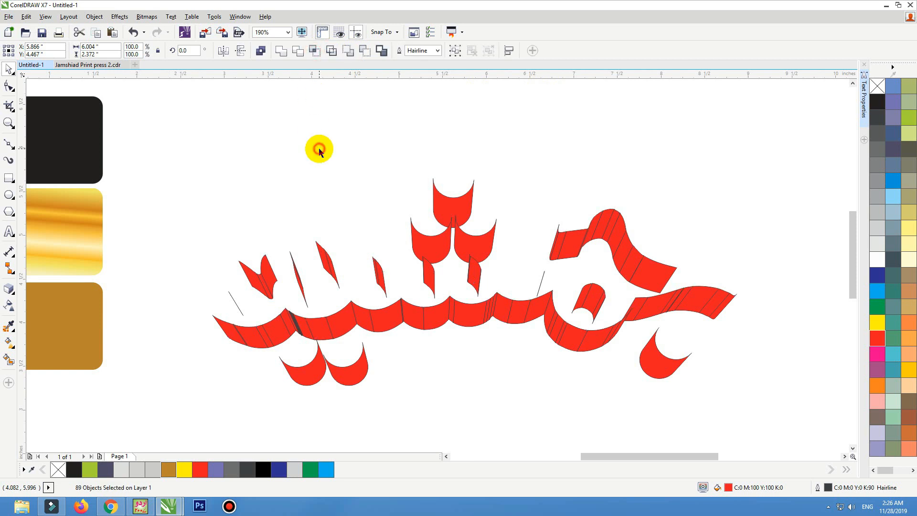
# Step: Weld the three pieces of the upper-left tooth into one shape
pyautogui.click(319, 149)
pyautogui.moveTo(367, 228); pyautogui.dragTo(219, 321)
pyautogui.click(301, 242)
pyautogui.press('F2')
pyautogui.moveTo(295, 174); pyautogui.dragTo(530, 359)
pyautogui.moveTo(516, 133); pyautogui.dragTo(338, 373)
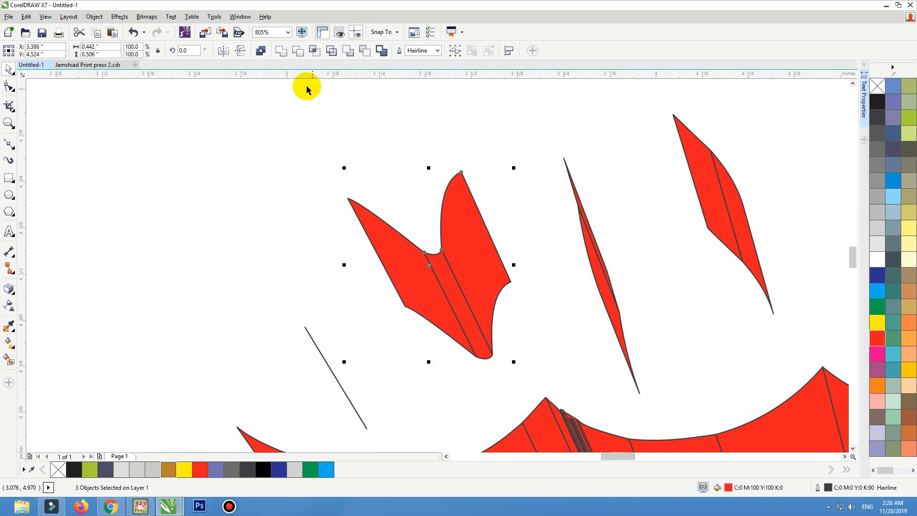
pyautogui.click(281, 51)
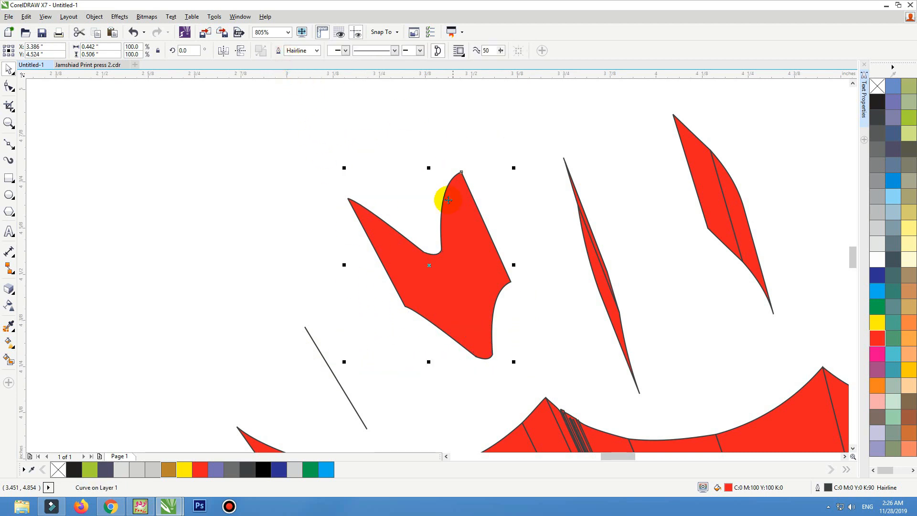
# Step: Weld the pieces of each thin diagonal stroke into single shapes
pyautogui.click(346, 393)
pyautogui.moveTo(540, 129); pyautogui.dragTo(669, 403)
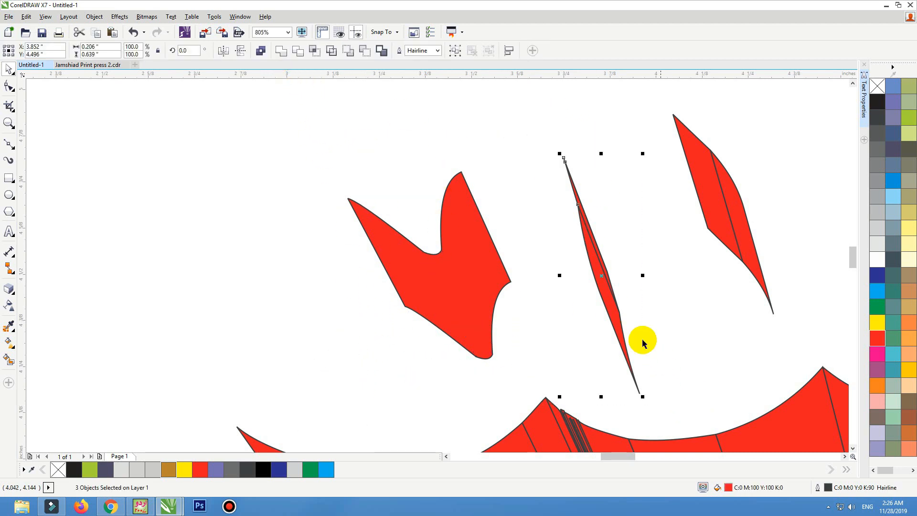
pyautogui.click(280, 54)
pyautogui.scroll(-2, 621, 257)
pyautogui.moveTo(619, 160); pyautogui.dragTo(716, 299)
pyautogui.click(281, 51)
pyautogui.moveTo(723, 196); pyautogui.dragTo(809, 323)
pyautogui.click(282, 50)
# Step: Weld the pieces of the upper curve of the initial letter into one shape
pyautogui.scroll(-3, 581, 185)
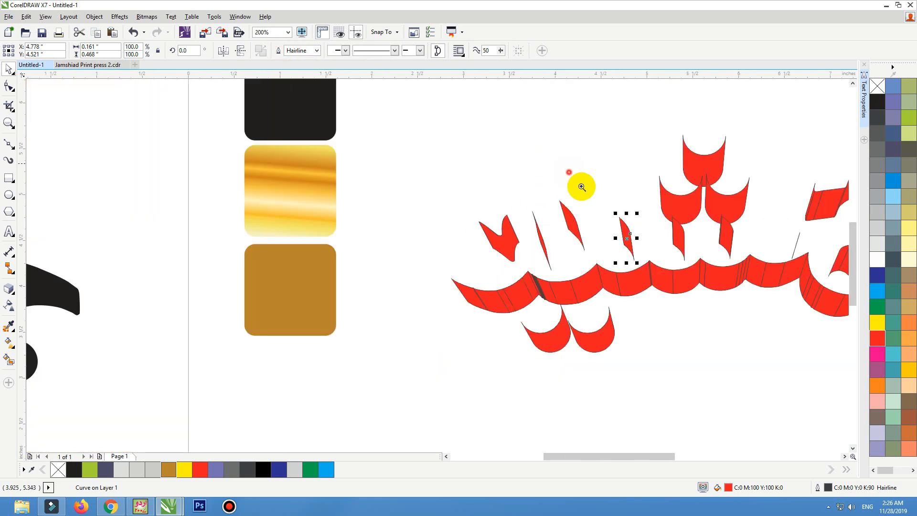
pyautogui.scroll(4, 615, 248)
pyautogui.click(600, 259)
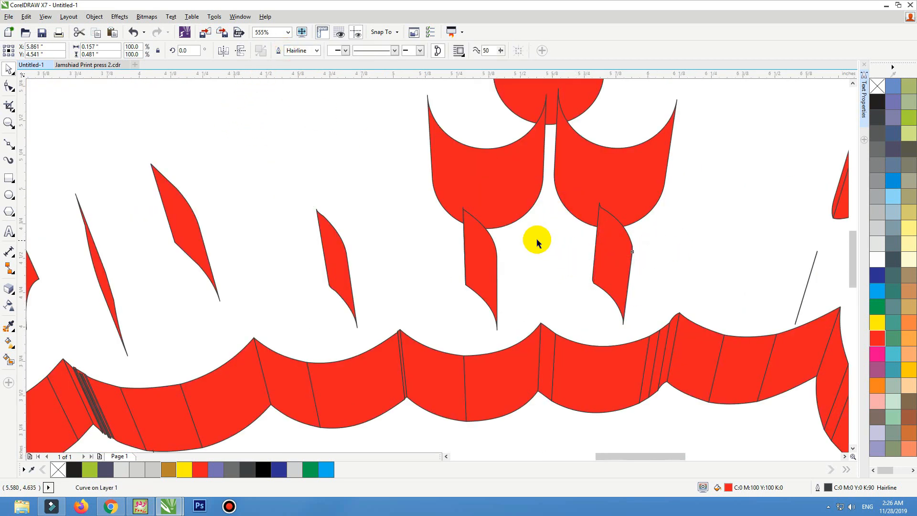
pyautogui.scroll(-3, 537, 243)
pyautogui.moveTo(554, 178); pyautogui.dragTo(773, 317)
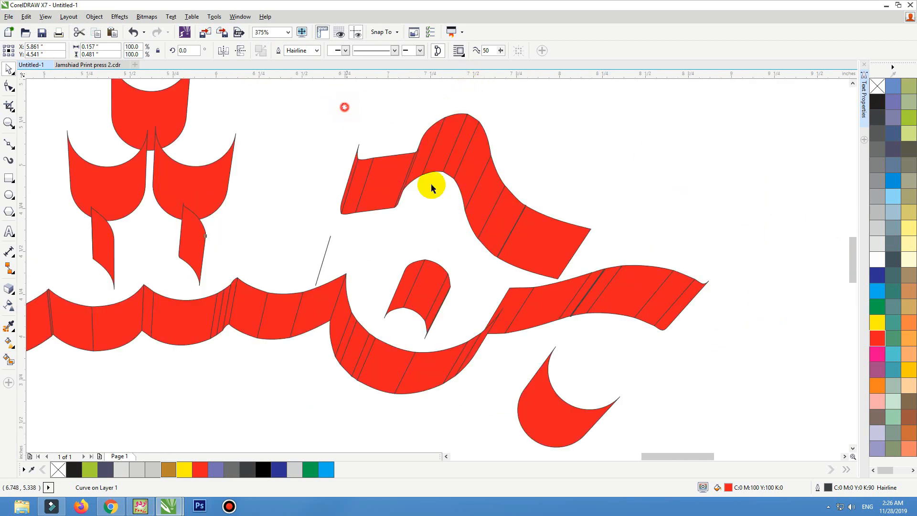
pyautogui.moveTo(344, 104); pyautogui.dragTo(597, 236)
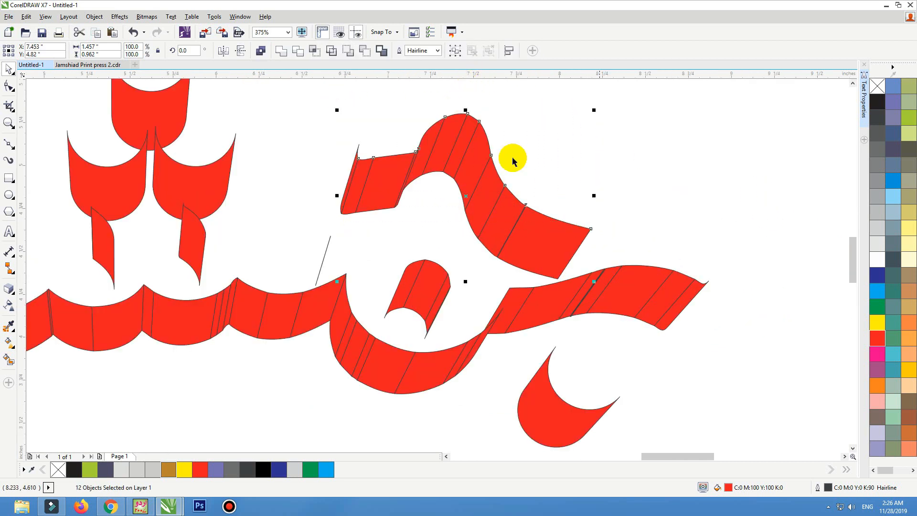
pyautogui.click(289, 49)
# Step: Weld the pieces of the long lower-right sweep into one shape
pyautogui.click(736, 299)
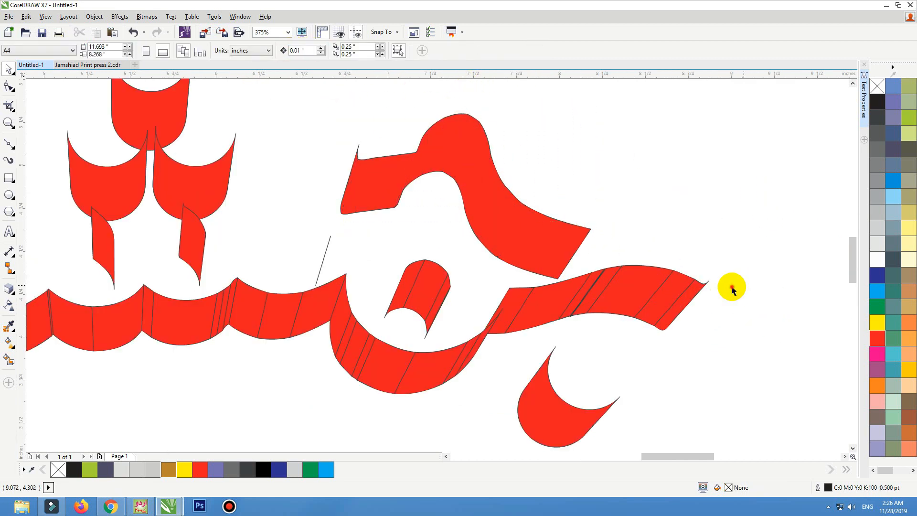
pyautogui.moveTo(497, 298); pyautogui.dragTo(497, 299)
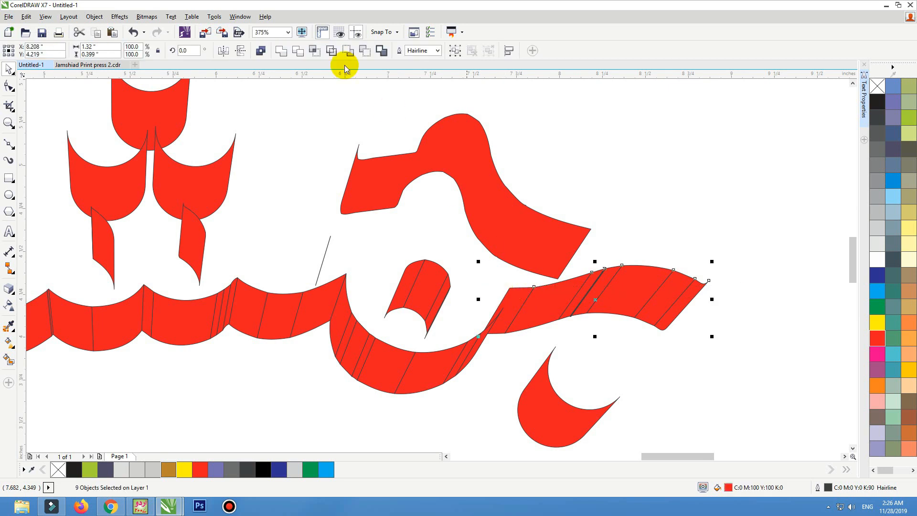
pyautogui.click(282, 50)
# Step: Weld the pieces of the bowl curve beneath the small loop into one shape
pyautogui.click(450, 386)
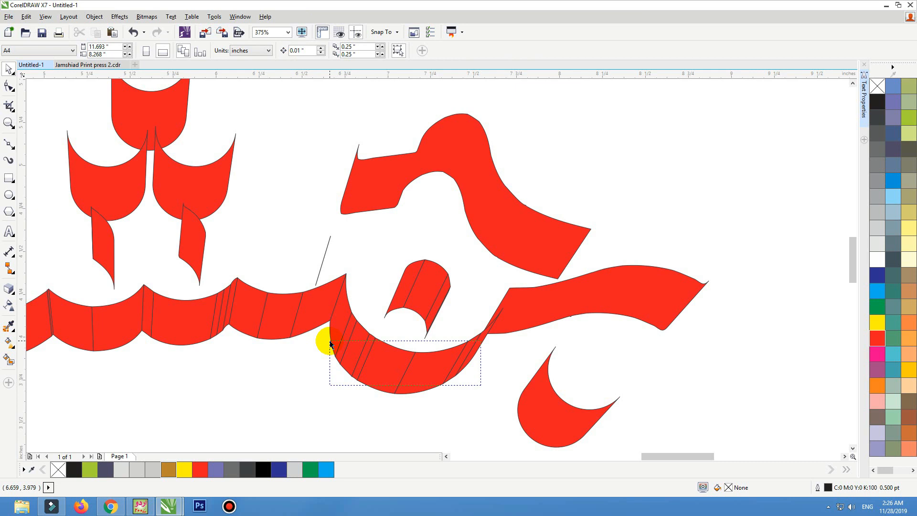
pyautogui.moveTo(329, 343); pyautogui.dragTo(329, 342)
pyautogui.click(281, 50)
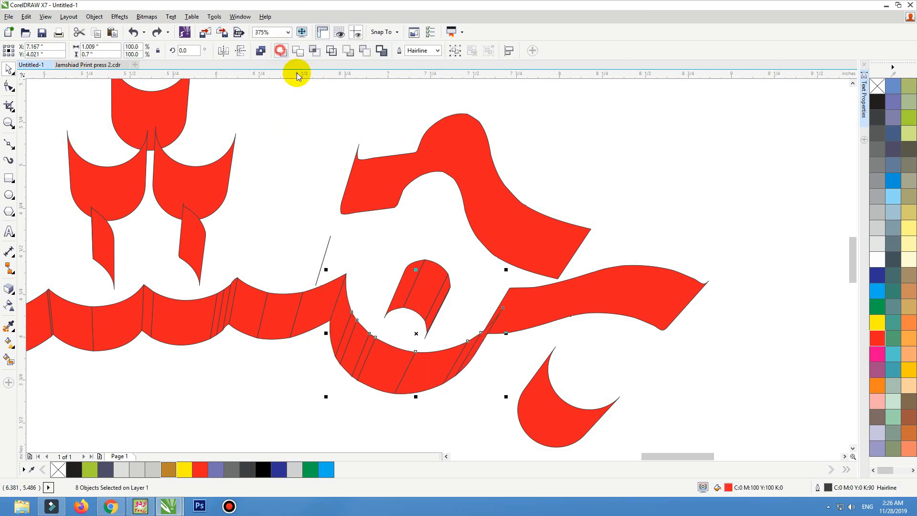
# Step: Weld the pieces of the small loop into one shape and delete the stray thin line beside it
pyautogui.moveTo(470, 240); pyautogui.dragTo(375, 339)
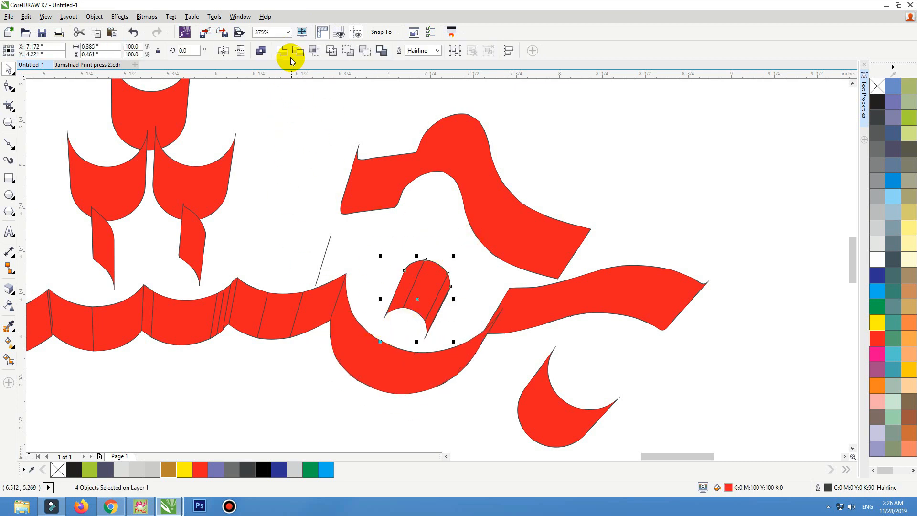
pyautogui.click(291, 53)
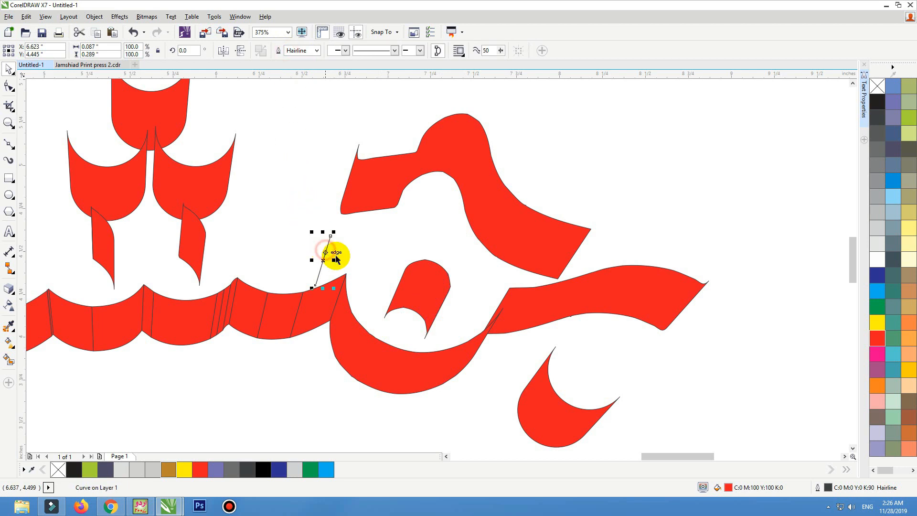
pyautogui.press('Delete')
# Step: Weld the pieces of the baseline segment right of the centre into one shape
pyautogui.scroll(-2, 428, 243)
pyautogui.press('F2')
pyautogui.moveTo(526, 215); pyautogui.dragTo(7, 353)
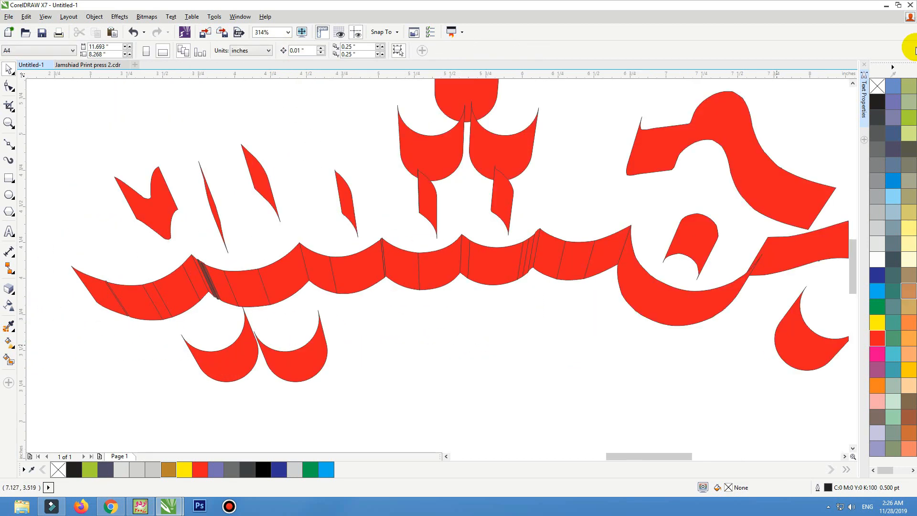
pyautogui.moveTo(604, 303); pyautogui.dragTo(552, 256)
pyautogui.moveTo(557, 258); pyautogui.dragTo(554, 298)
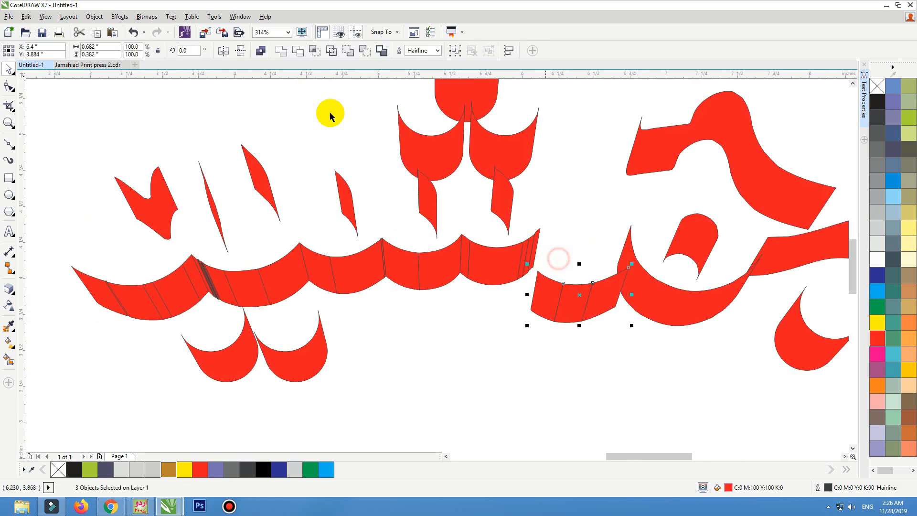
pyautogui.hotkey('ctrl', 'z')
pyautogui.click(283, 53)
pyautogui.click(525, 308)
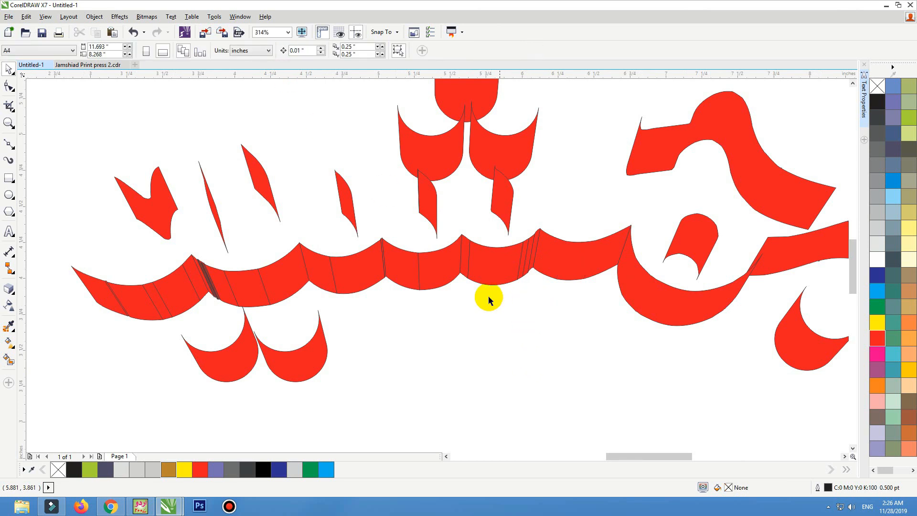
# Step: Weld the pieces of the middle baseline segment beneath the upright strokes into one shape
pyautogui.moveTo(535, 235); pyautogui.dragTo(535, 234)
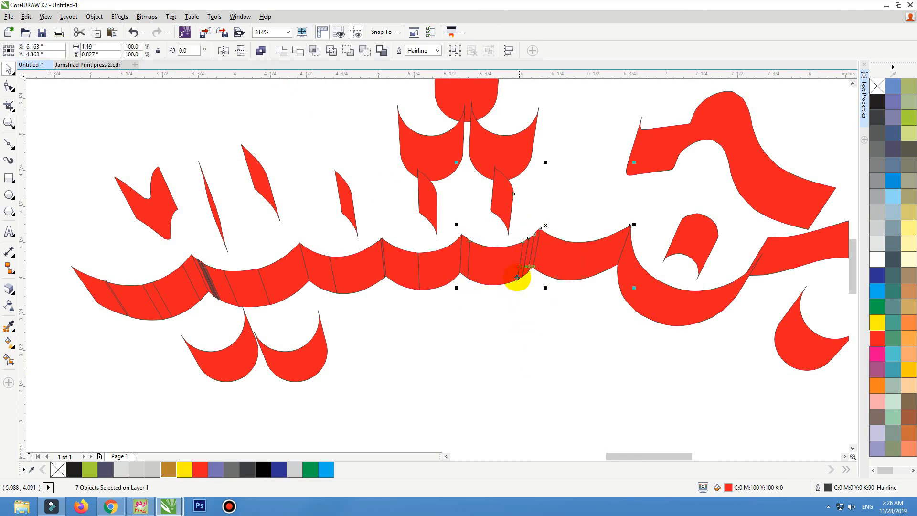
pyautogui.moveTo(523, 275); pyautogui.dragTo(518, 338)
pyautogui.hotkey('ctrl', 'z')
pyautogui.keyDown('shift'); pyautogui.click(561, 261); pyautogui.keyUp('shift')
pyautogui.moveTo(486, 267); pyautogui.dragTo(485, 309)
pyautogui.hotkey('ctrl', 'z')
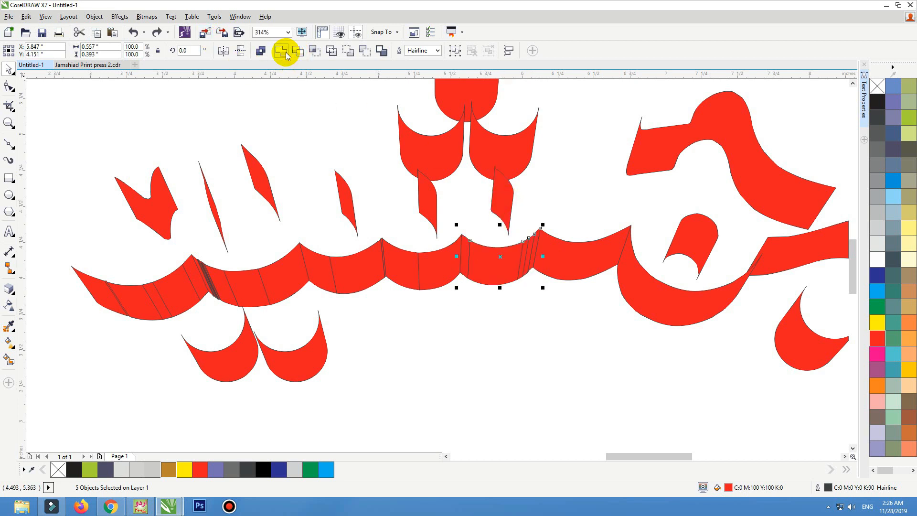
pyautogui.moveTo(478, 224); pyautogui.dragTo(376, 309)
pyautogui.moveTo(400, 265); pyautogui.dragTo(407, 324)
pyautogui.hotkey('ctrl', 'z')
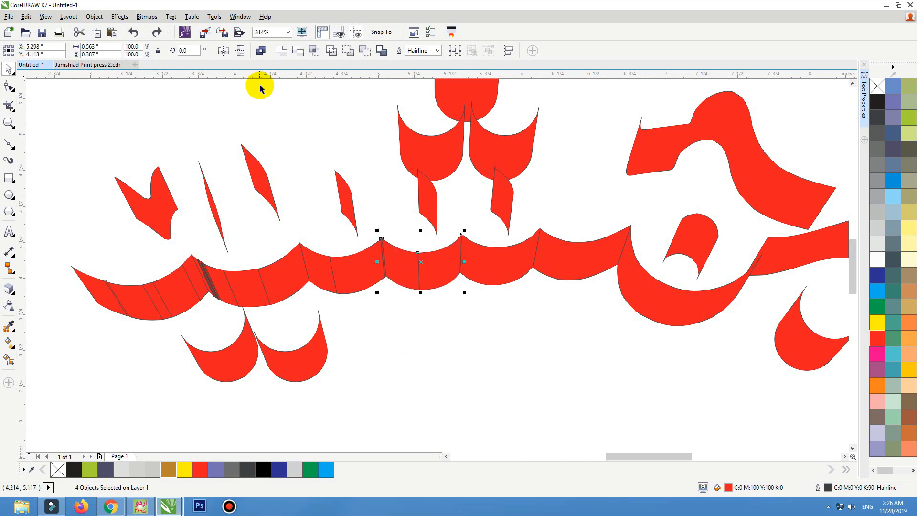
pyautogui.click(283, 57)
# Step: Weld the baseline pieces on the left part of the word into single shapes
pyautogui.moveTo(395, 222); pyautogui.dragTo(292, 312)
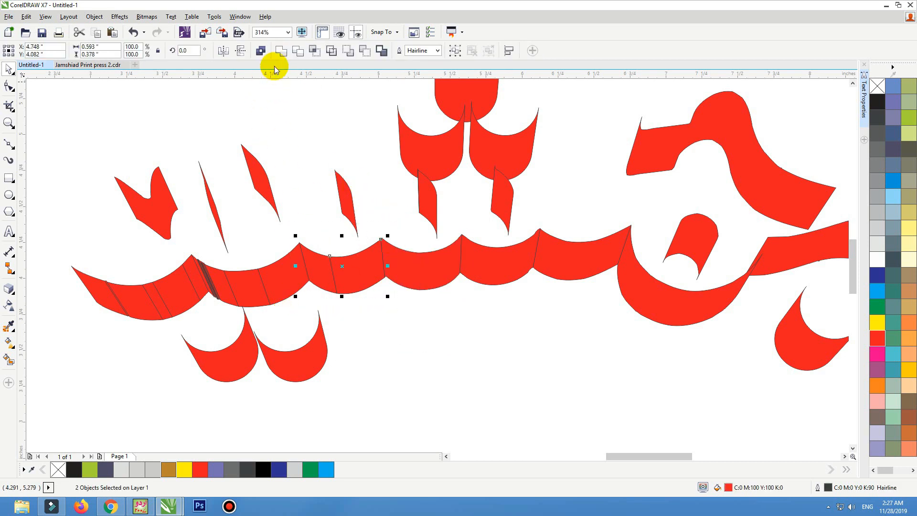
pyautogui.click(285, 57)
pyautogui.moveTo(309, 230); pyautogui.dragTo(194, 328)
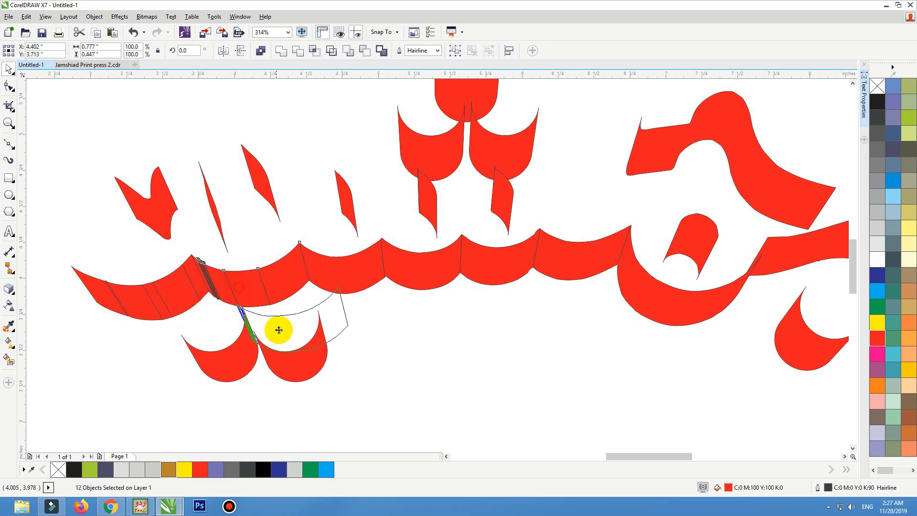
pyautogui.moveTo(59, 239); pyautogui.dragTo(209, 335)
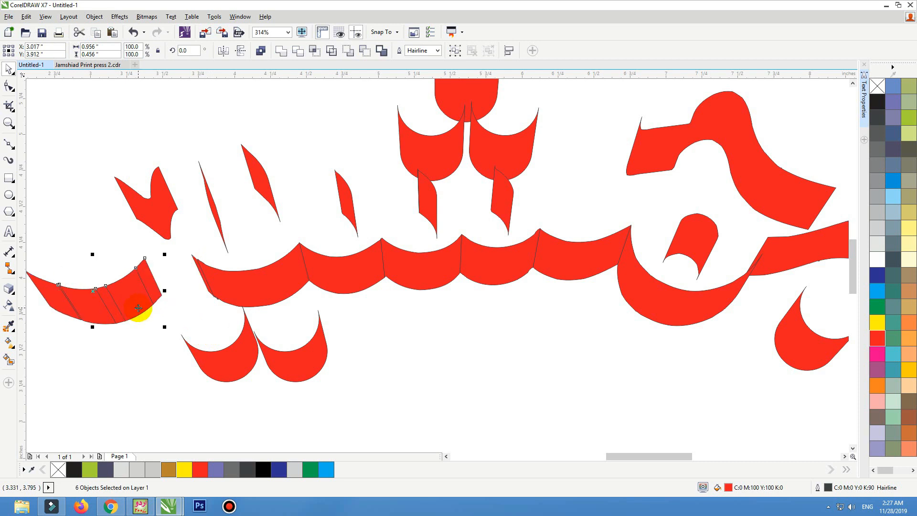
pyautogui.click(285, 54)
# Step: Weld the two baseline shapes meeting at the left seam into one shape
pyautogui.moveTo(305, 221); pyautogui.dragTo(169, 328)
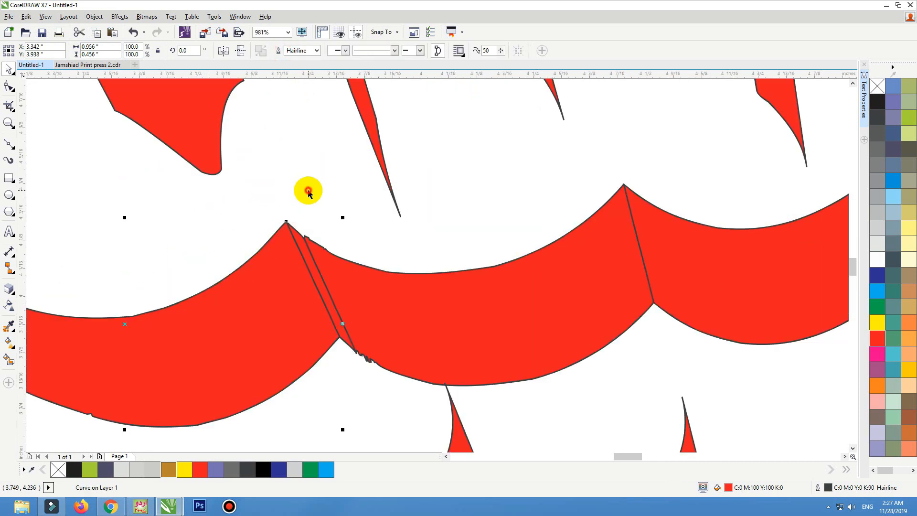
pyautogui.click(308, 191)
pyautogui.click(305, 241)
pyautogui.keyDown('shift'); pyautogui.click(350, 260); pyautogui.keyUp('shift')
pyautogui.click(287, 55)
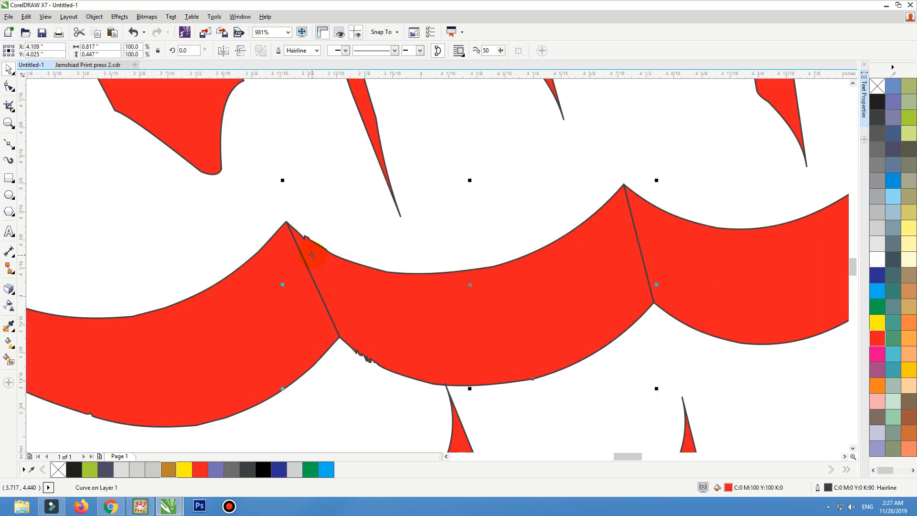
# Step: Delete the leftover nodes along the welded seam with the Shape tool
pyautogui.press('F10')
pyautogui.moveTo(343, 219); pyautogui.dragTo(302, 276)
pyautogui.press('Delete')
pyautogui.scroll(-2, 305, 277)
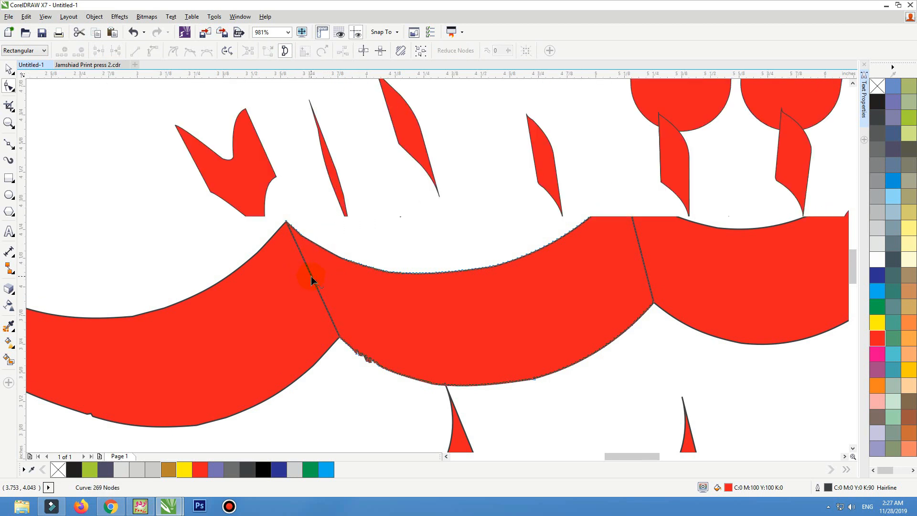
# Step: Copy the gold gradient fill from the gold swatch onto all the extruded side shapes
pyautogui.press('space')
pyautogui.click(299, 331)
pyautogui.scroll(-1, 299, 331)
pyautogui.click(569, 233)
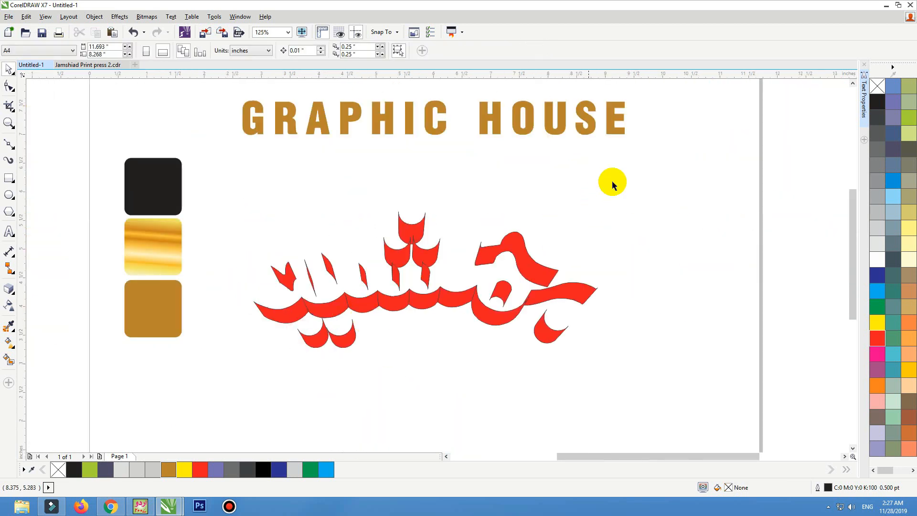
pyautogui.moveTo(642, 177); pyautogui.dragTo(243, 377)
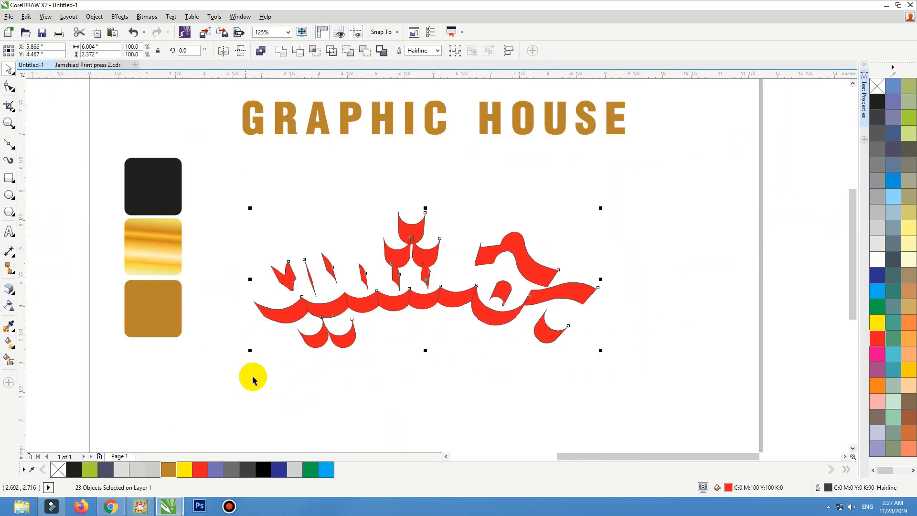
pyautogui.click(172, 254)
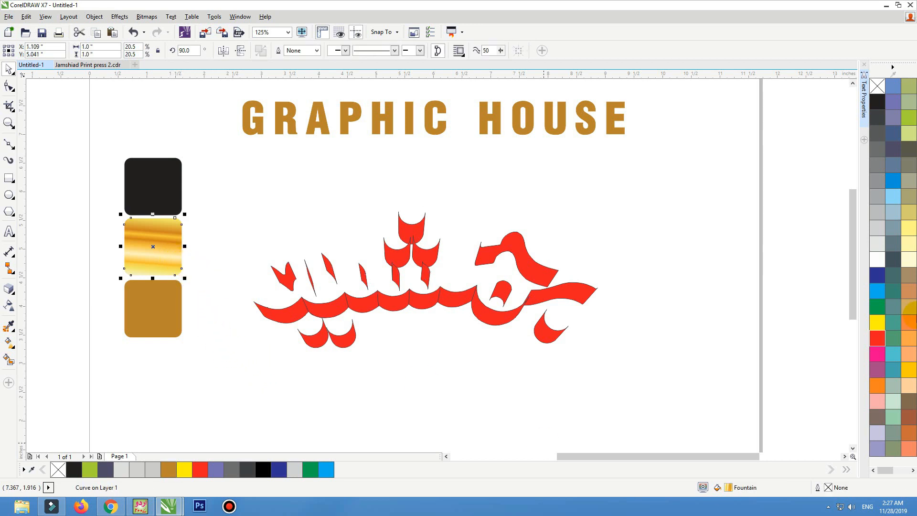
pyautogui.moveTo(648, 187); pyautogui.dragTo(225, 393)
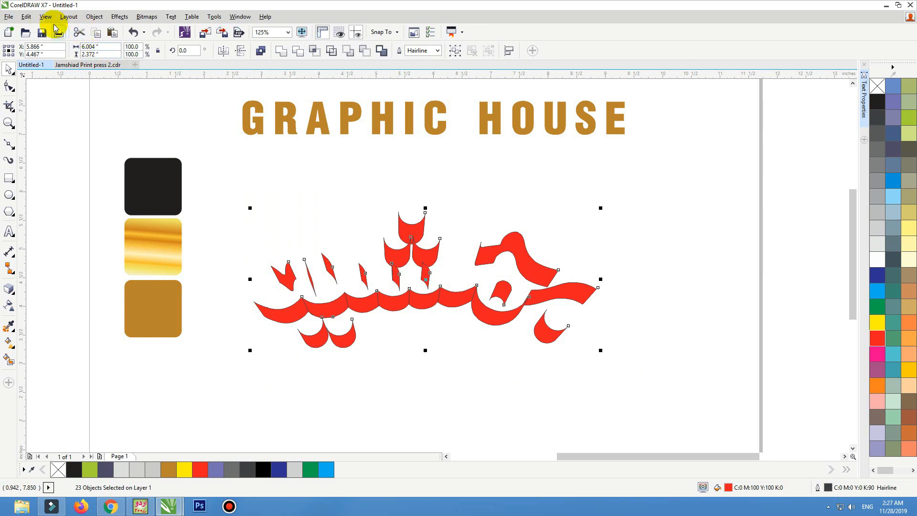
pyautogui.click(26, 17)
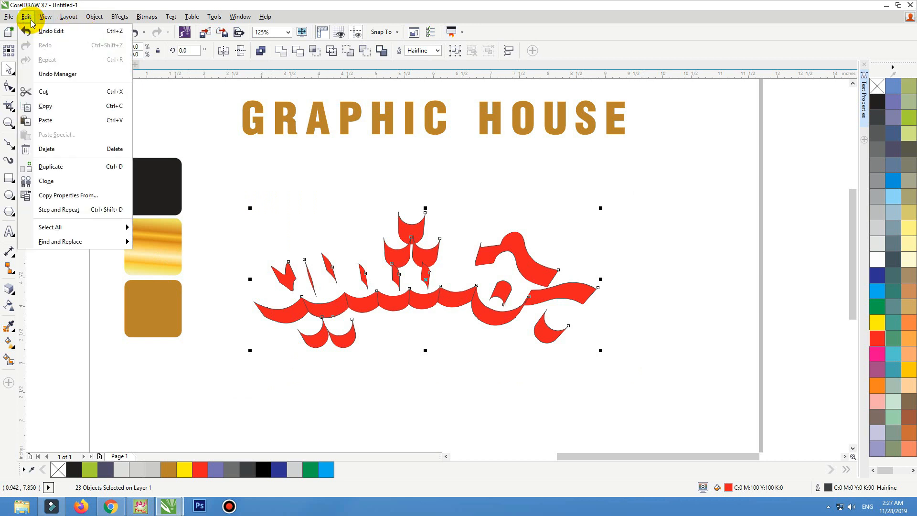
pyautogui.click(70, 200)
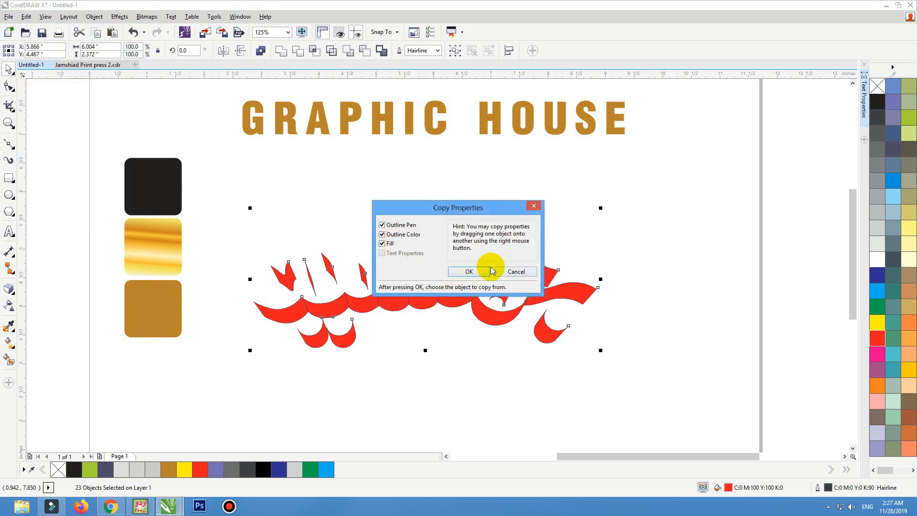
pyautogui.click(476, 271)
pyautogui.click(166, 243)
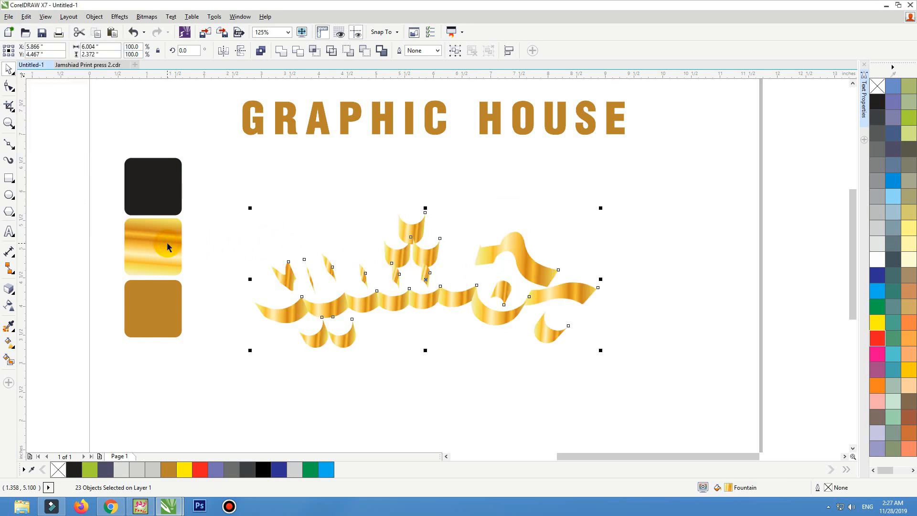
# Step: Move the black calligraphy word on top of the gold extruded sides
pyautogui.click(289, 209)
pyautogui.press('F4')
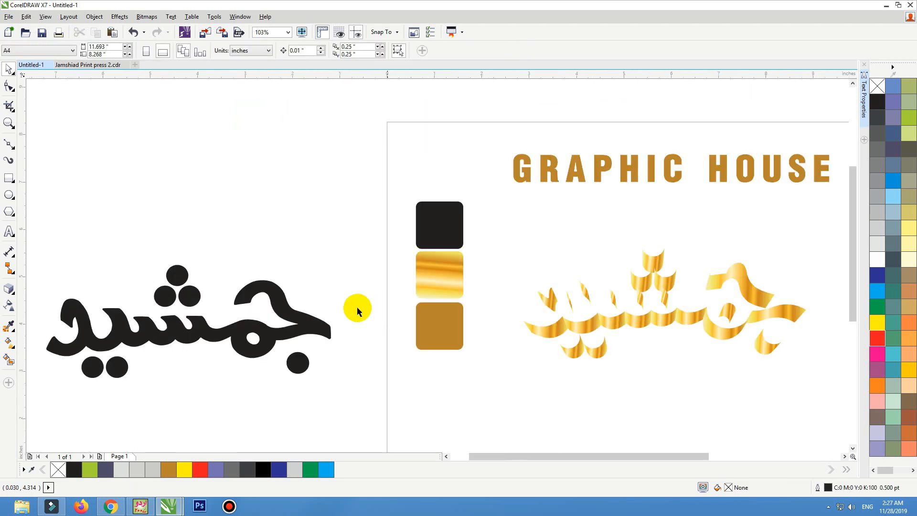
pyautogui.moveTo(274, 337); pyautogui.dragTo(749, 308)
pyautogui.scroll(5, 641, 239)
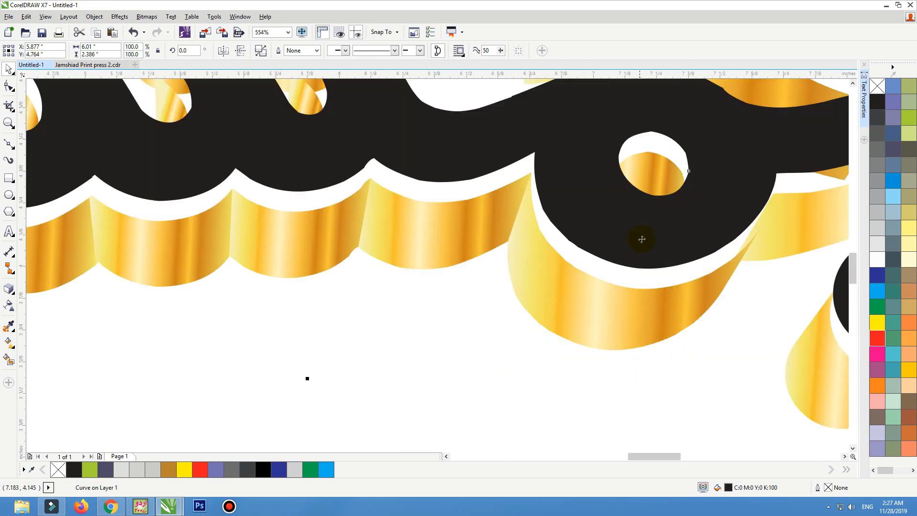
# Step: Nudge the black word so it sits precisely over the front edges of the gold sides
pyautogui.moveTo(638, 259); pyautogui.dragTo(635, 278)
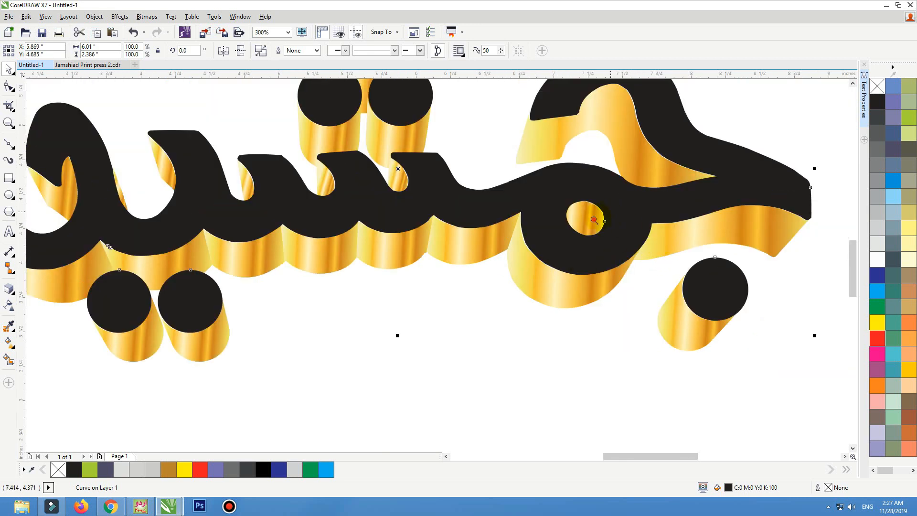
pyautogui.moveTo(603, 204); pyautogui.dragTo(512, 250)
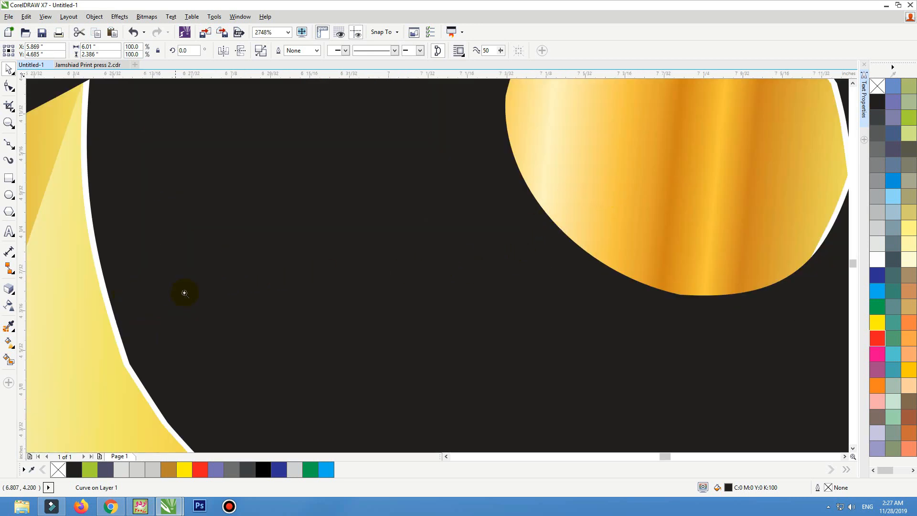
pyautogui.moveTo(153, 306); pyautogui.dragTo(28, 409)
pyautogui.moveTo(576, 207); pyautogui.dragTo(556, 212)
pyautogui.scroll(-2, 566, 246)
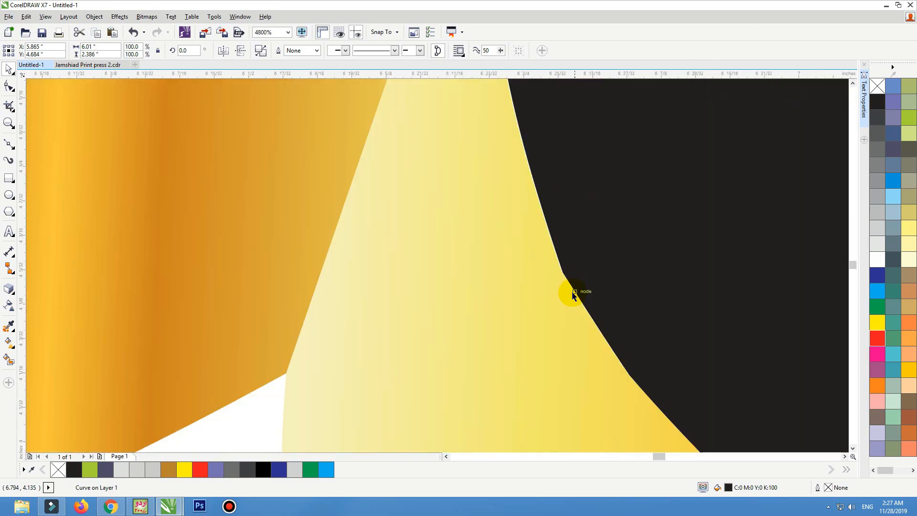
pyautogui.scroll(-6, 572, 292)
pyautogui.click(525, 324)
pyautogui.press('F2')
pyautogui.moveTo(705, 191); pyautogui.dragTo(330, 356)
pyautogui.click(470, 302)
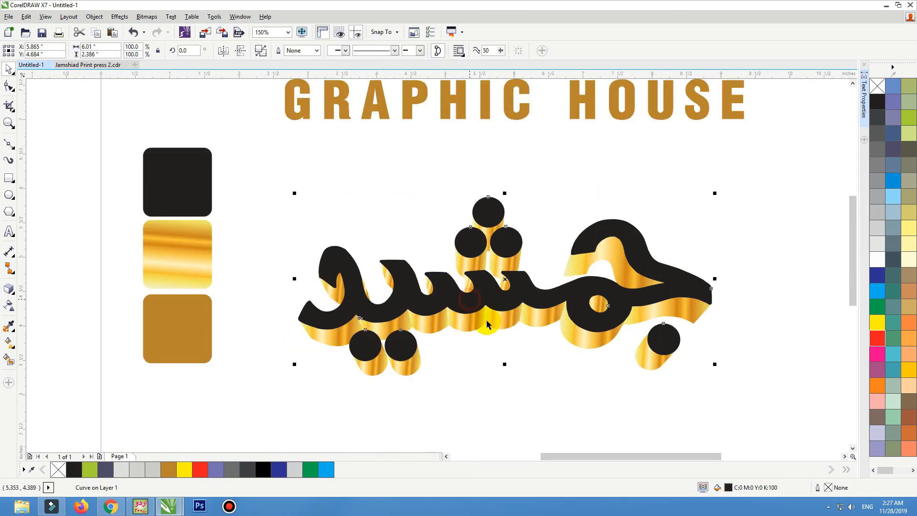
pyautogui.hotkey('ctrl', 'z')
pyautogui.press('F12')
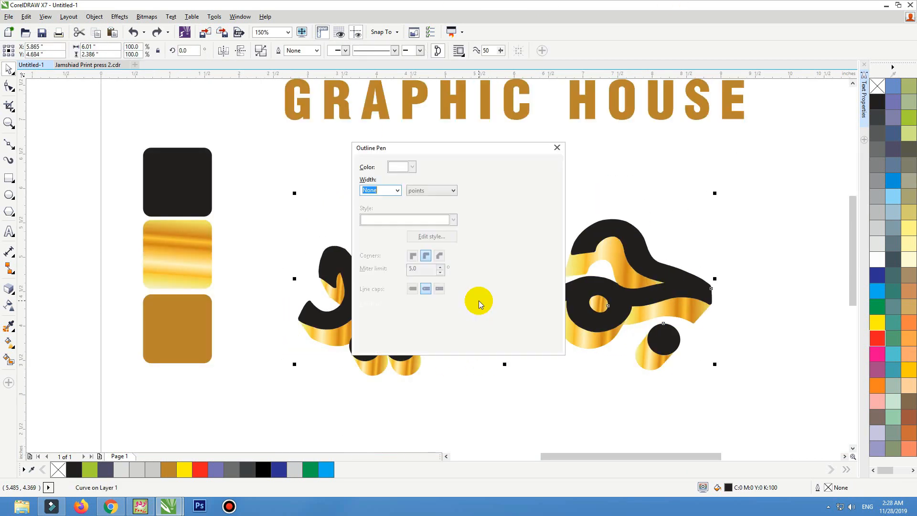
pyautogui.press('Escape')
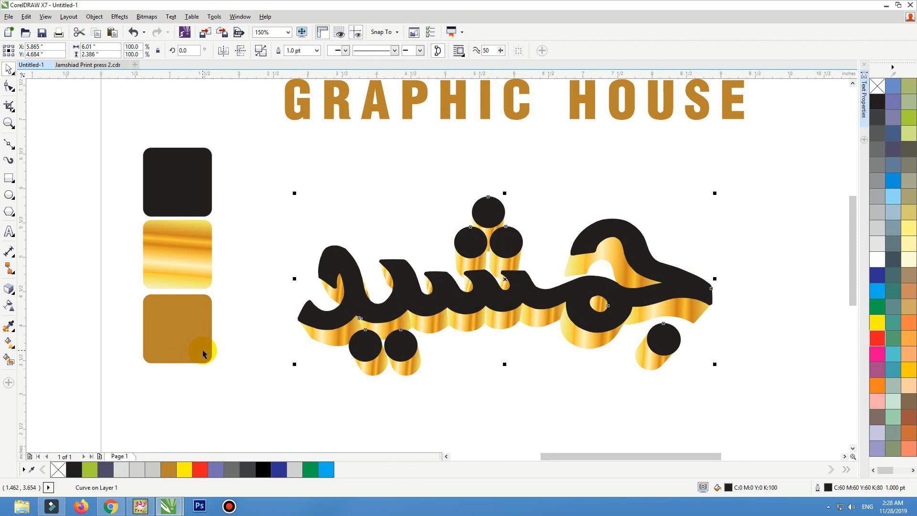
# Step: Give the black word a 1.0 pt outline in the bronze colour sampled from the bronze swatch
pyautogui.press('F12')
pyautogui.click(410, 166)
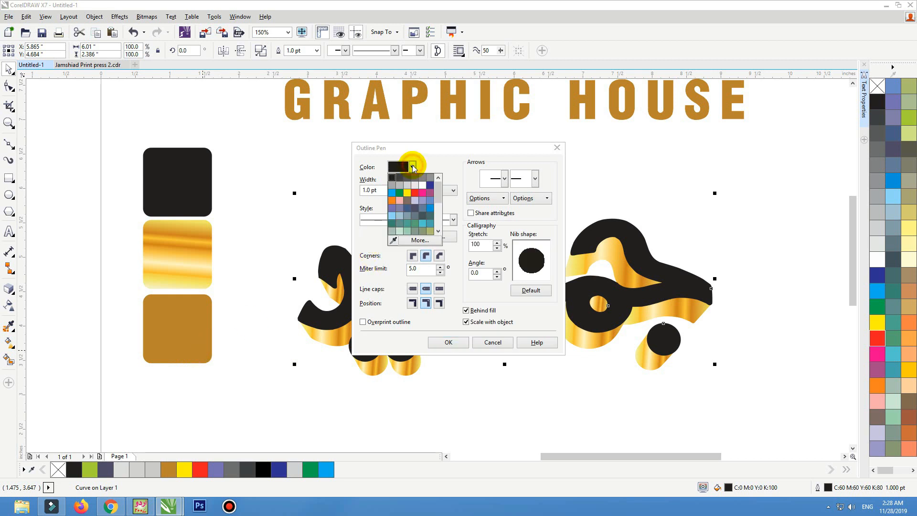
pyautogui.click(394, 240)
pyautogui.click(200, 329)
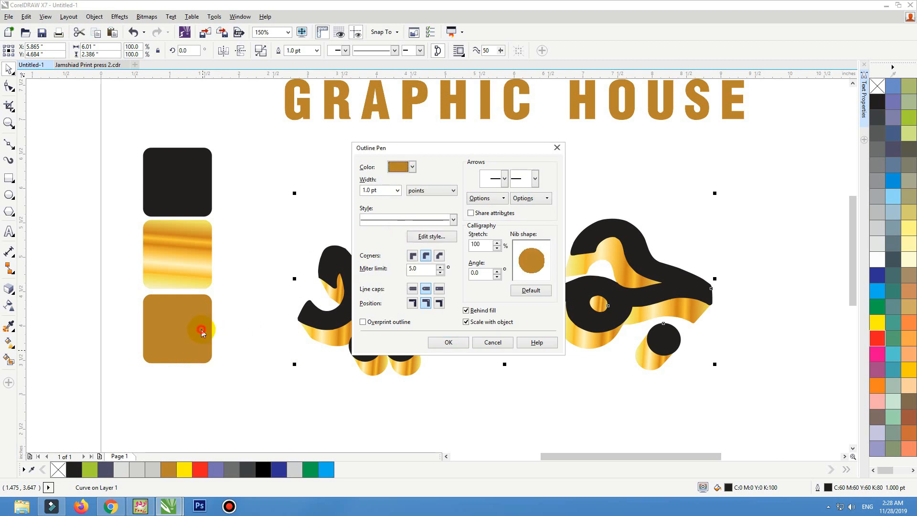
pyautogui.click(447, 342)
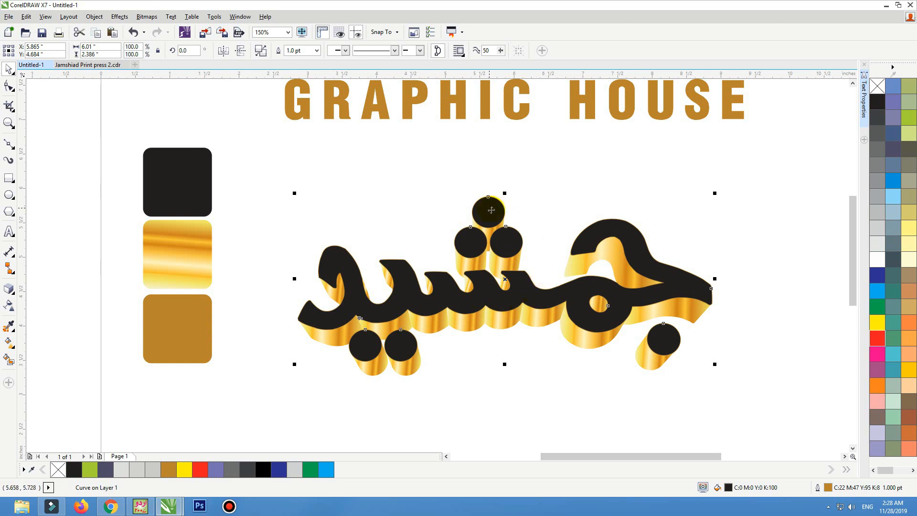
# Step: Set the black word's outline width to 2 pt
pyautogui.press('F2')
pyautogui.moveTo(509, 190); pyautogui.dragTo(452, 207)
pyautogui.scroll(-3, 494, 216)
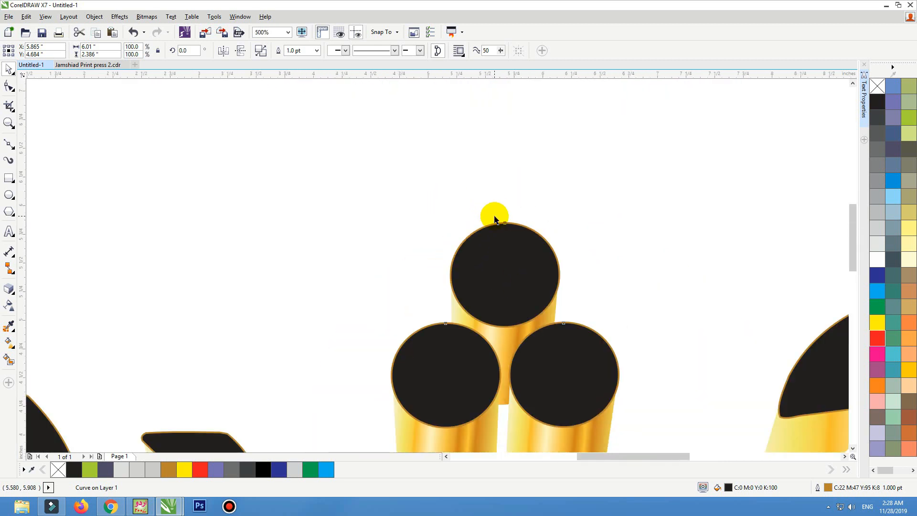
pyautogui.scroll(-2, 494, 218)
pyautogui.press('F12')
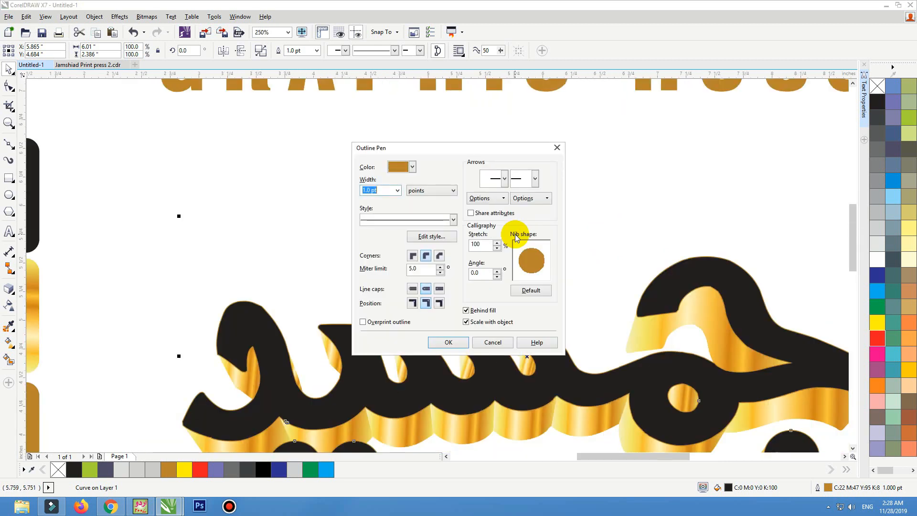
pyautogui.write('2')
pyautogui.press('Return')
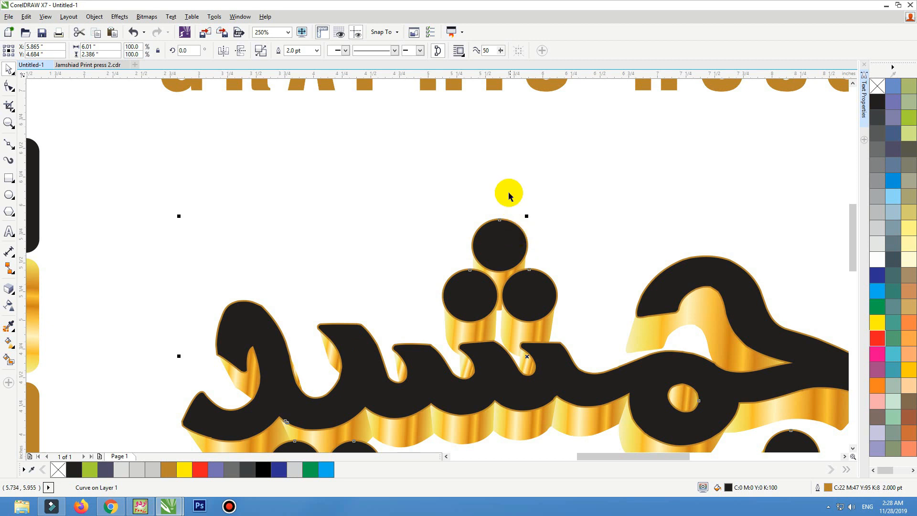
# Step: Sample the black swatch's colour with the eyedropper and apply it to the calligraphy word
pyautogui.scroll(-2, 497, 251)
pyautogui.press('F2')
pyautogui.moveTo(685, 195); pyautogui.dragTo(254, 335)
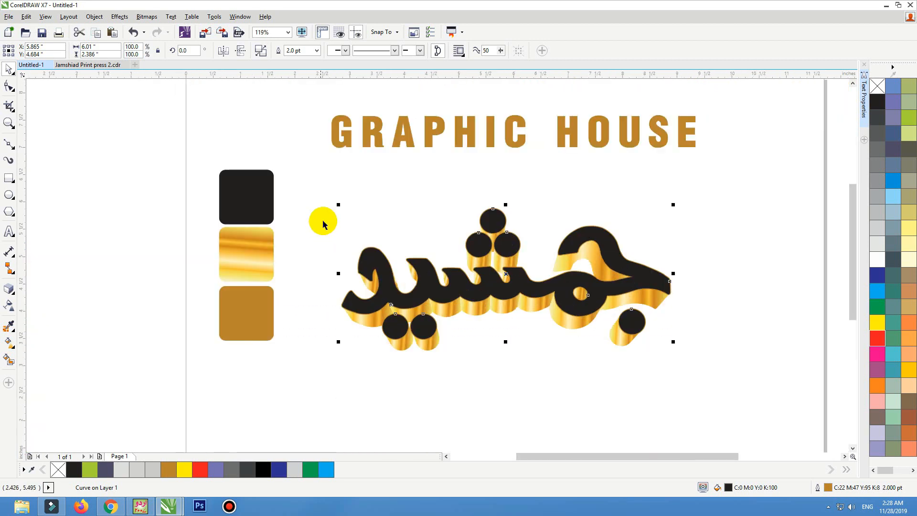
pyautogui.click(271, 205)
pyautogui.click(9, 325)
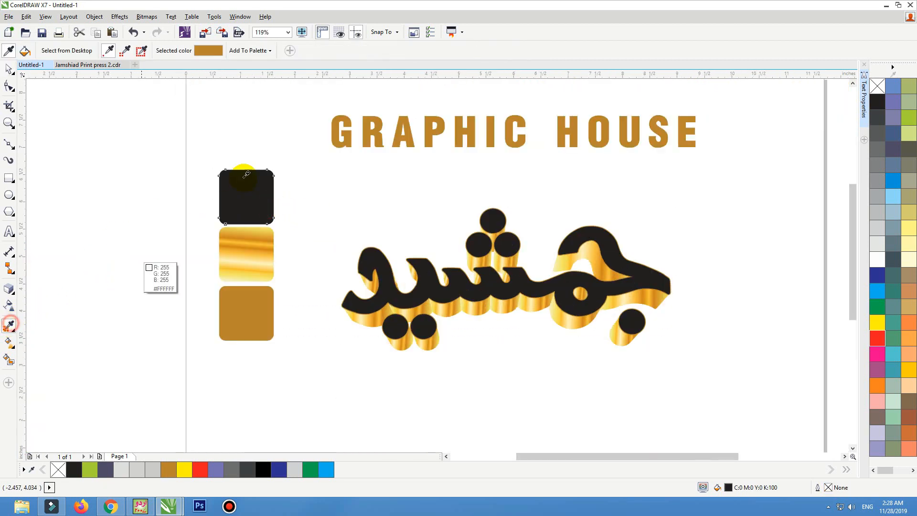
pyautogui.click(240, 178)
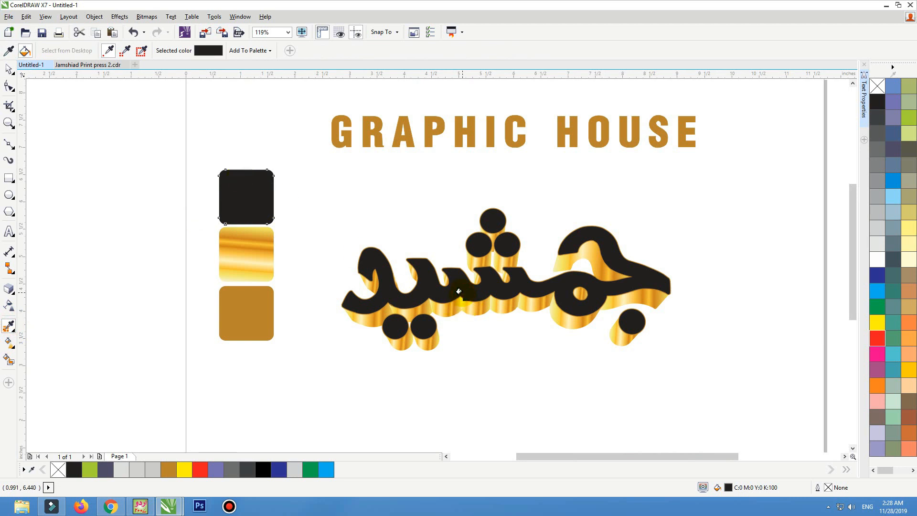
pyautogui.click(458, 291)
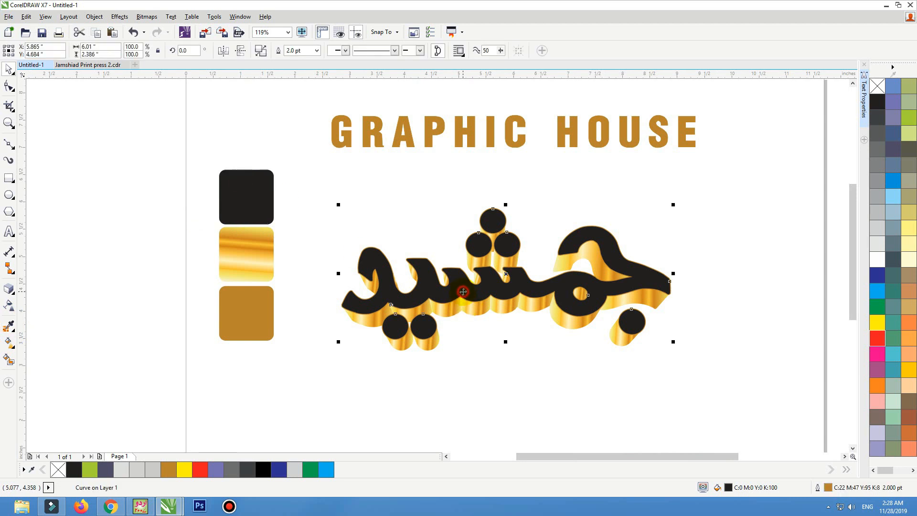
# Step: Set the word's fill colour to rich black C 60, M 60, Y 60, K 100
pyautogui.doubleClick(728, 488)
pyautogui.click(548, 222)
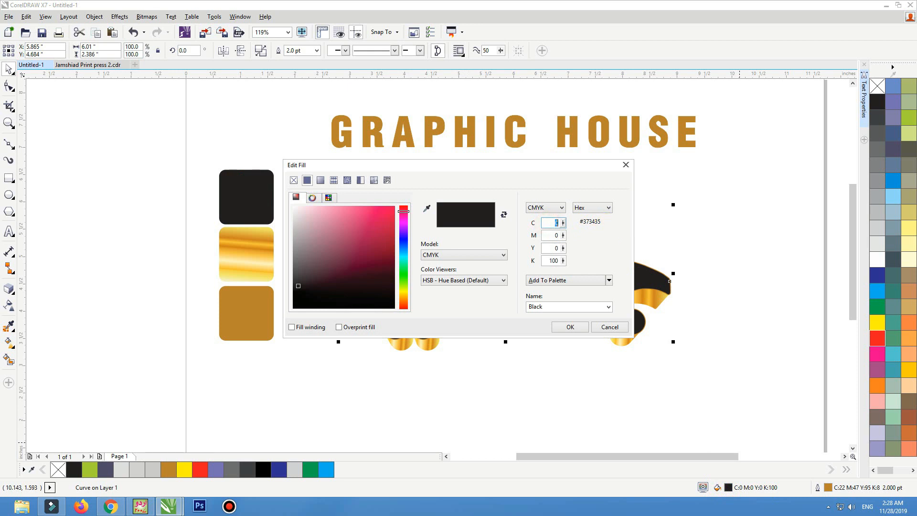
pyautogui.write('60')
pyautogui.press('Tab')
pyautogui.write('60')
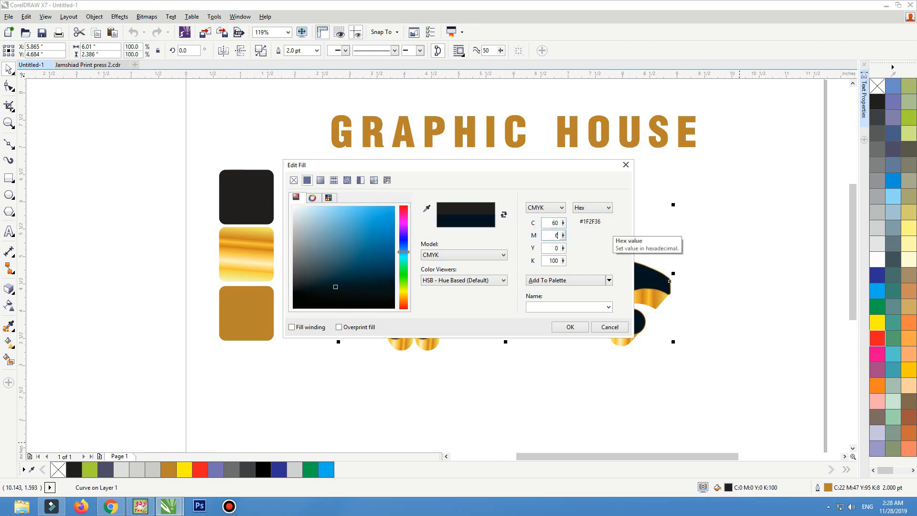
pyautogui.press('Tab')
pyautogui.write('60')
pyautogui.hotkey('shift', 'Tab')
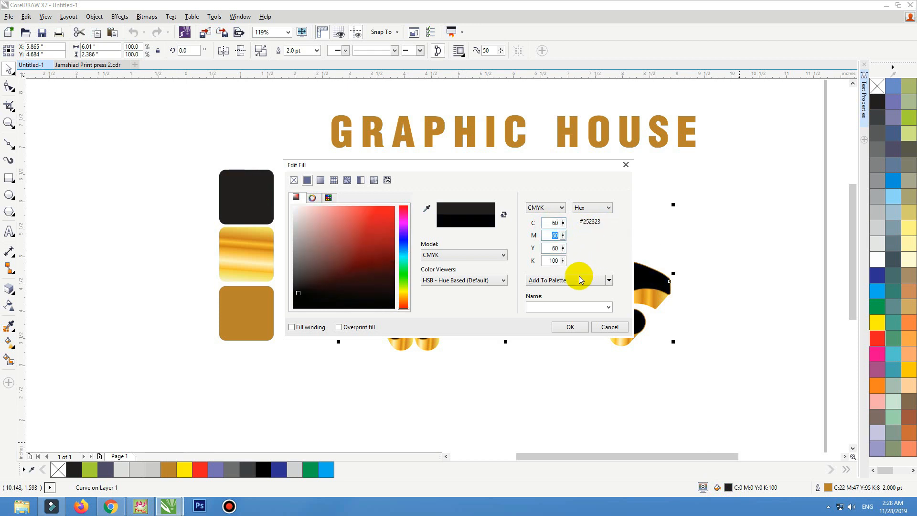
pyautogui.click(572, 328)
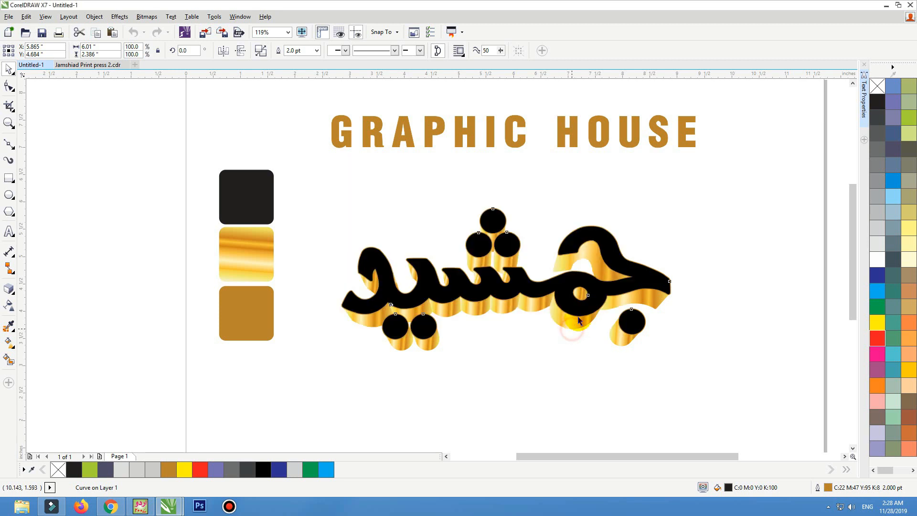
# Step: Give the word a vertical linear gradient fill running top to bottom with a black end node
pyautogui.click(9, 342)
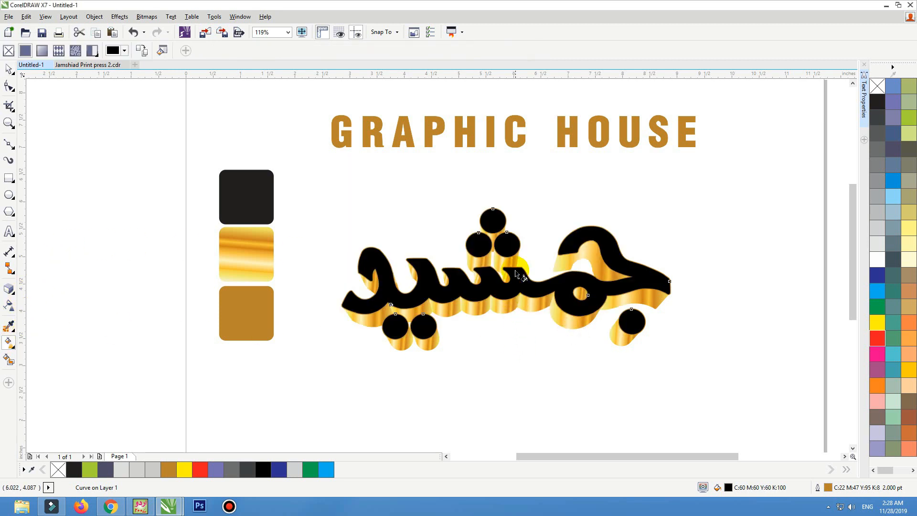
pyautogui.moveTo(495, 261); pyautogui.dragTo(495, 321)
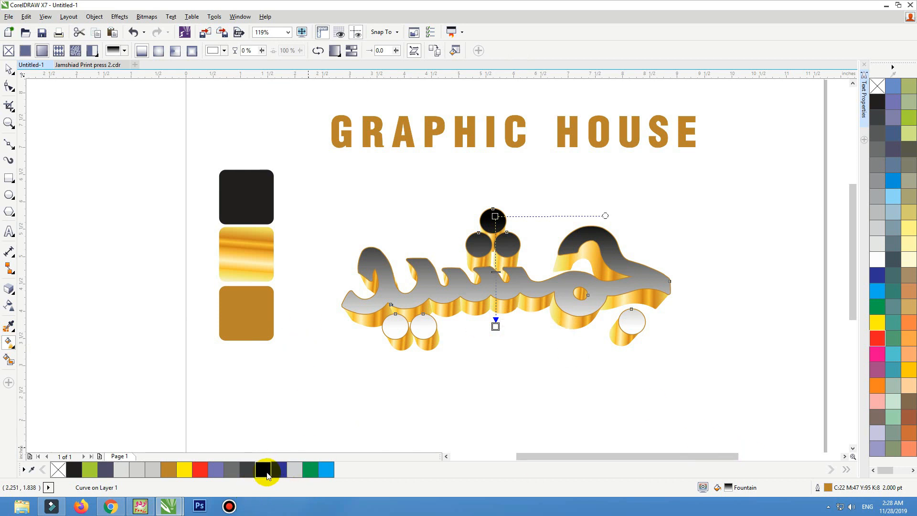
pyautogui.moveTo(266, 473); pyautogui.dragTo(494, 344)
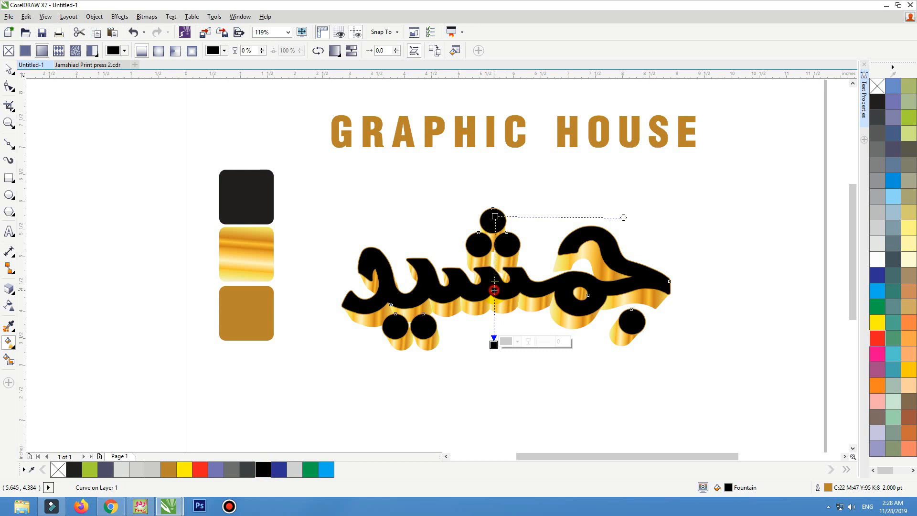
# Step: Add a middle node to the word's gradient and colour it dark grey
pyautogui.doubleClick(494, 290)
pyautogui.click(881, 140)
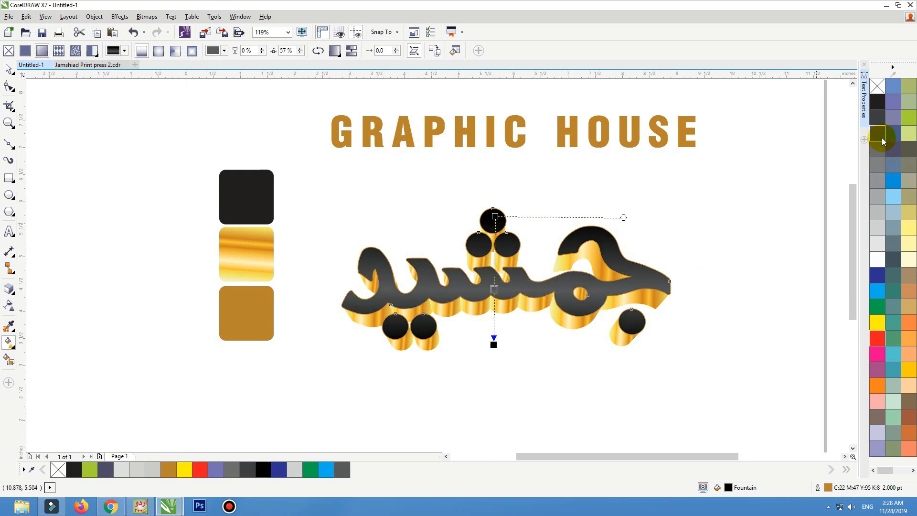
pyautogui.click(882, 126)
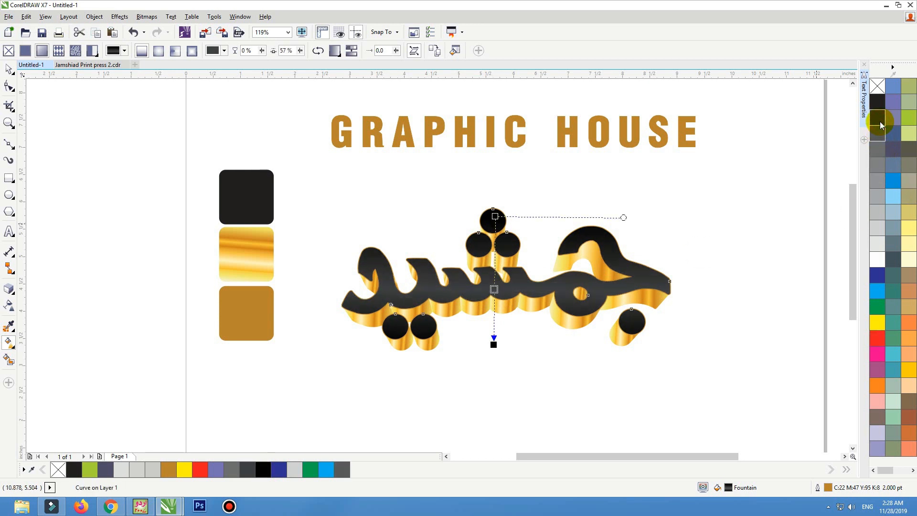
# Step: Stretch the gradient's start and end handles slightly beyond the word's top and bottom
pyautogui.moveTo(496, 217); pyautogui.dragTo(495, 208)
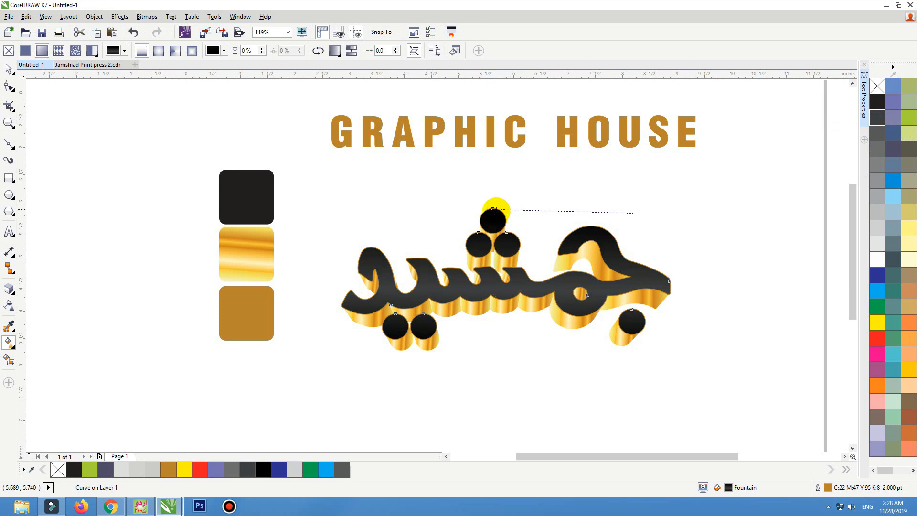
pyautogui.moveTo(494, 344); pyautogui.dragTo(490, 353)
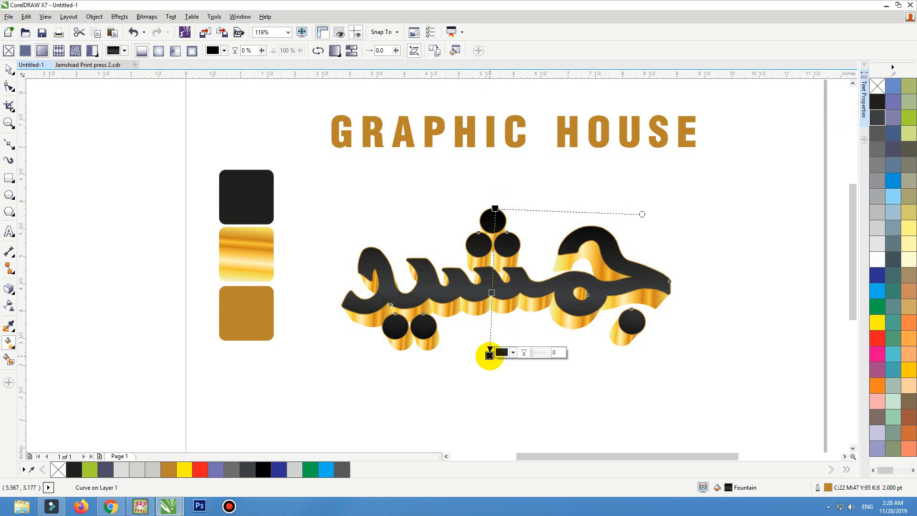
pyautogui.click(467, 369)
pyautogui.scroll(-1, 560, 195)
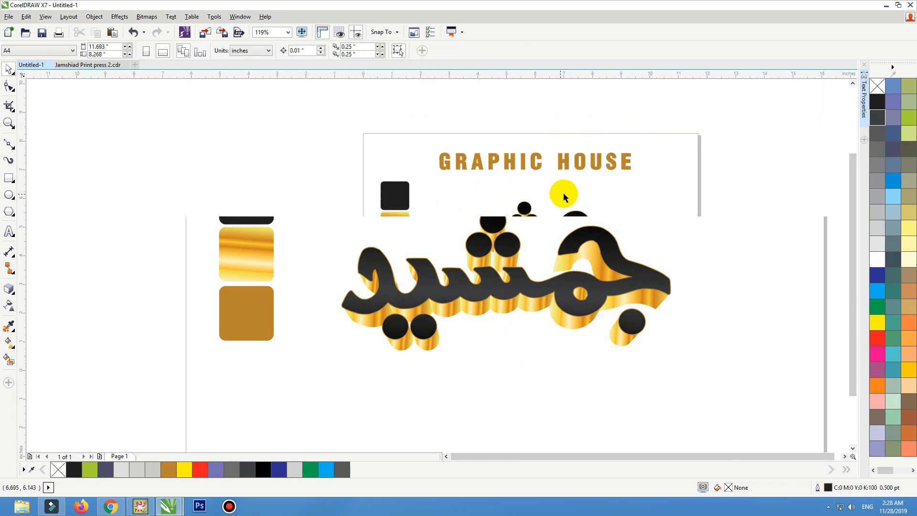
# Step: Select all parts of the calligraphy logo and move them together slightly up and to the right
pyautogui.press('F2')
pyautogui.moveTo(678, 136); pyautogui.dragTo(303, 335)
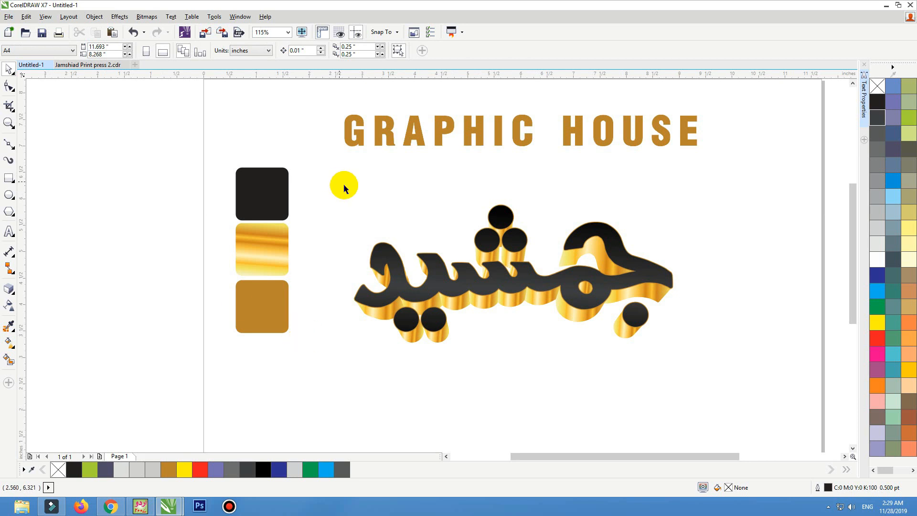
pyautogui.moveTo(344, 186); pyautogui.dragTo(690, 374)
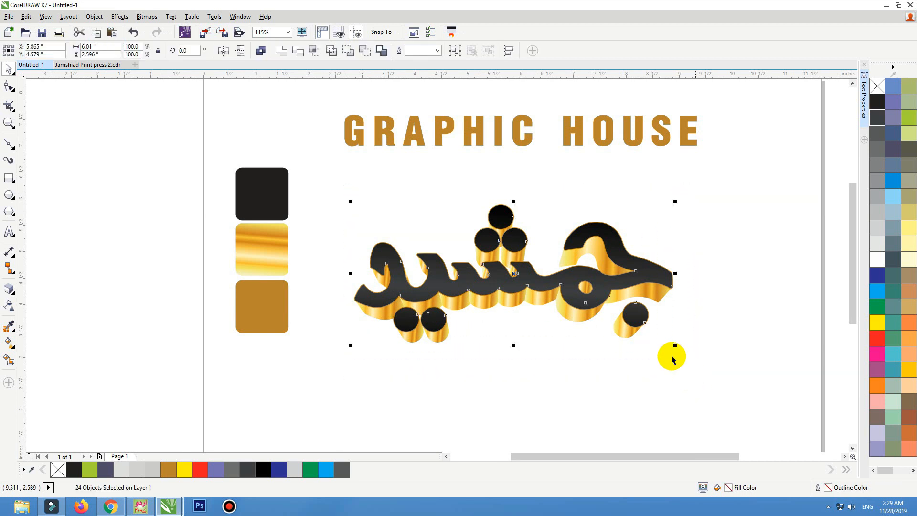
pyautogui.moveTo(600, 286); pyautogui.dragTo(601, 286)
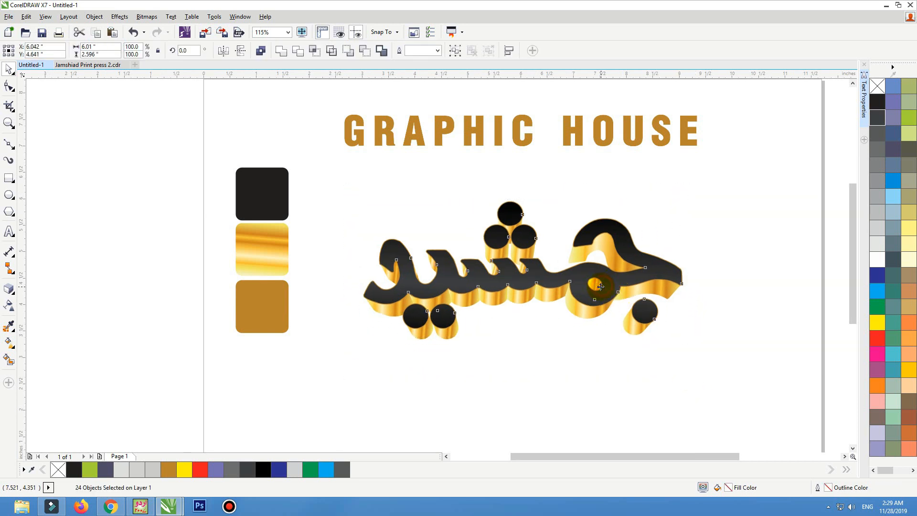
pyautogui.hotkey('ctrl', 'l')
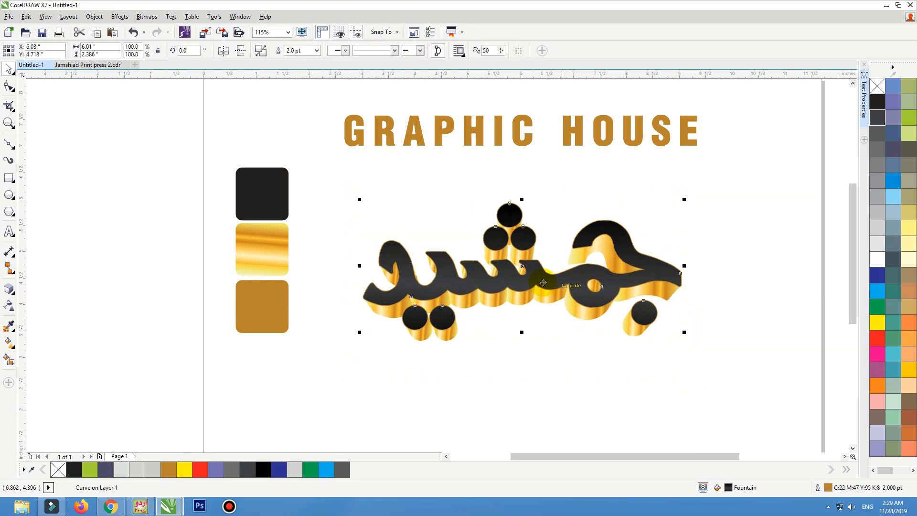
pyautogui.click(539, 333)
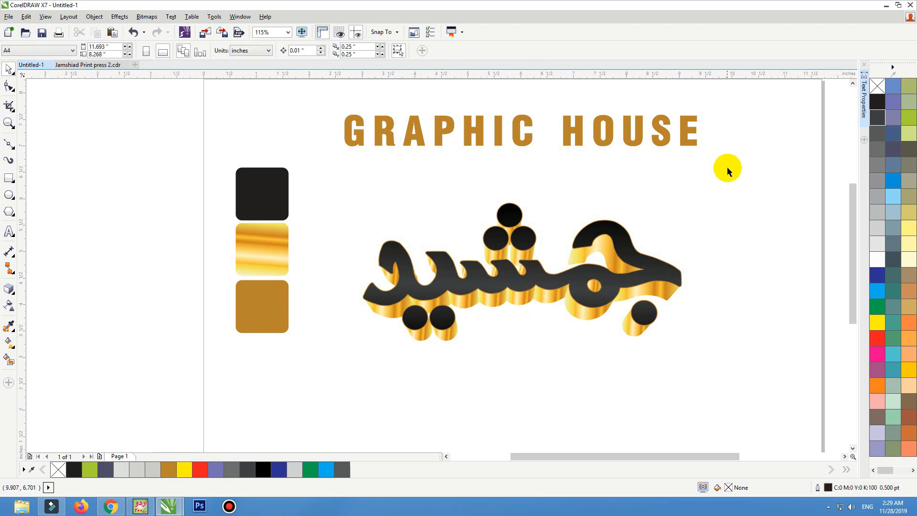
pyautogui.moveTo(727, 173); pyautogui.dragTo(334, 371)
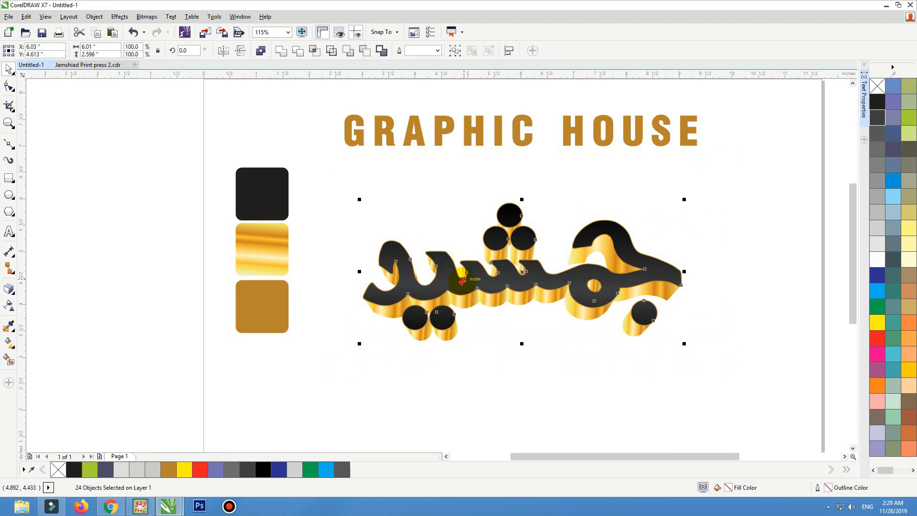
pyautogui.moveTo(463, 281); pyautogui.dragTo(472, 262)
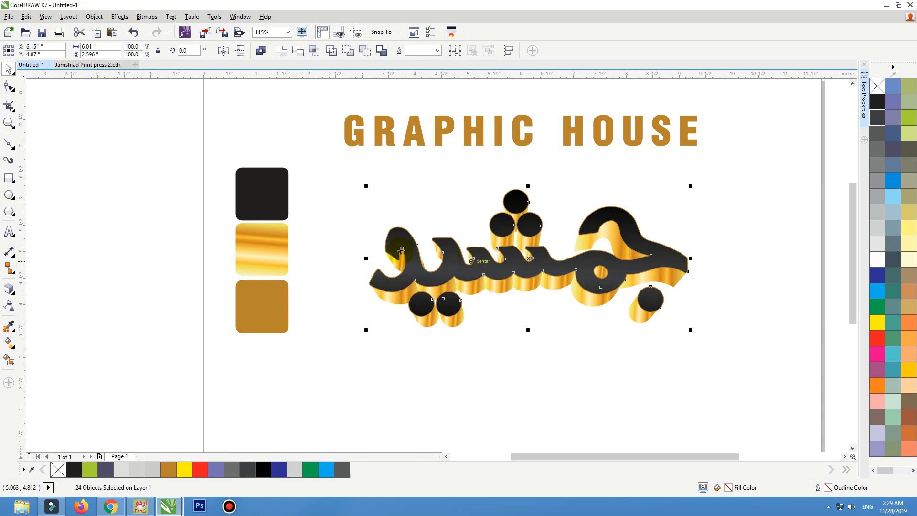
pyautogui.click(318, 228)
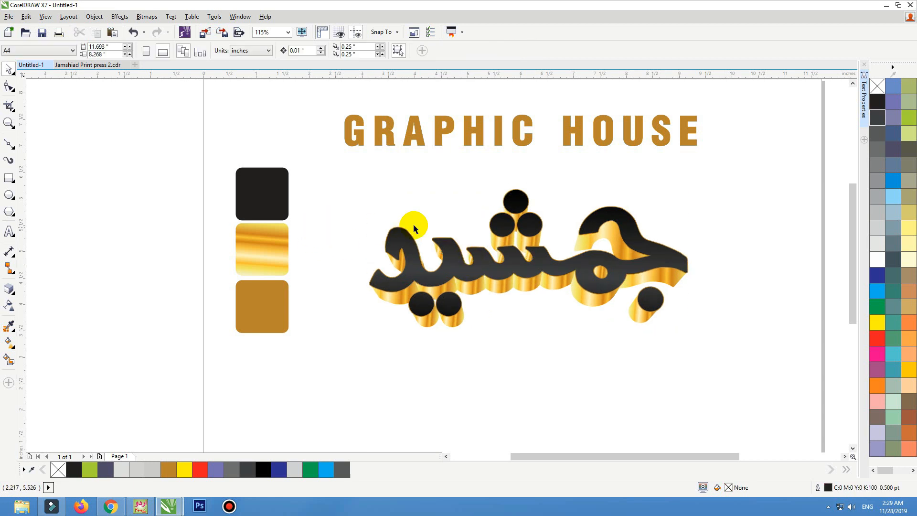
# Step: Add a large artistic text letter A below the logo in the Helvetica-Condensed-Black-Se font
pyautogui.click(9, 234)
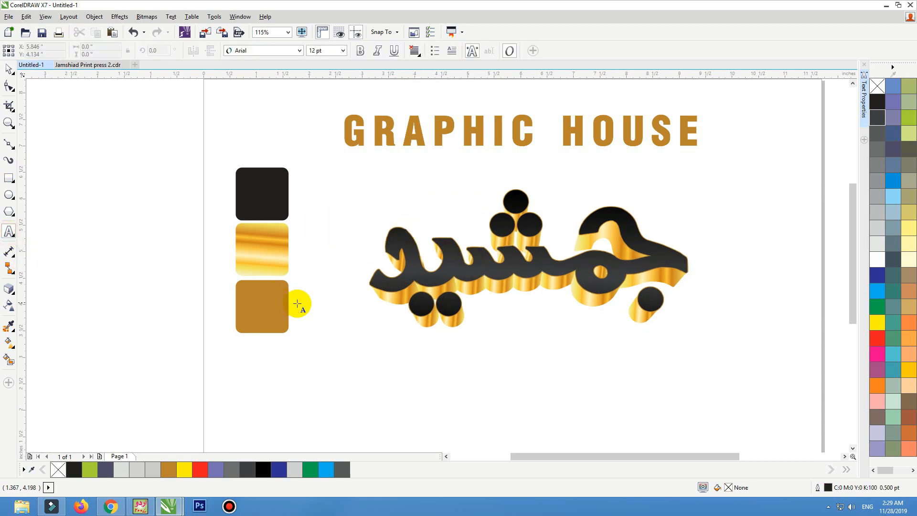
pyautogui.click(387, 404)
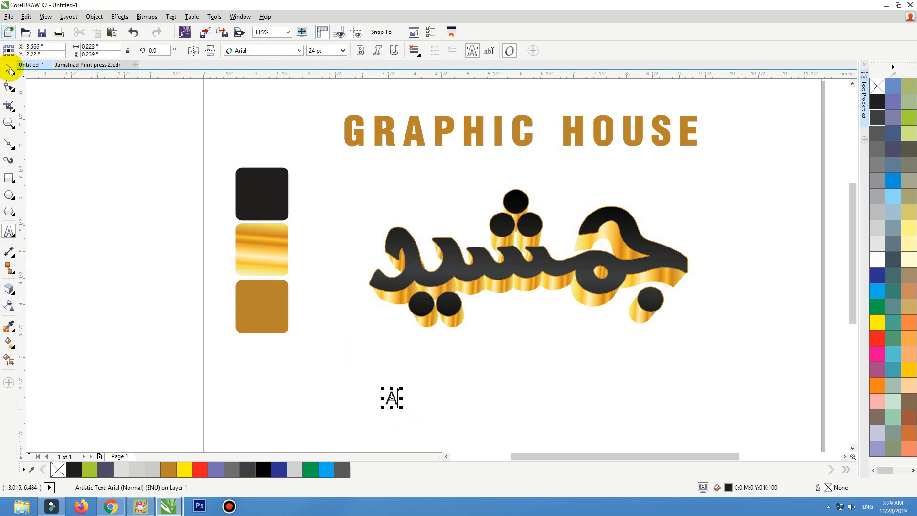
pyautogui.click(258, 50)
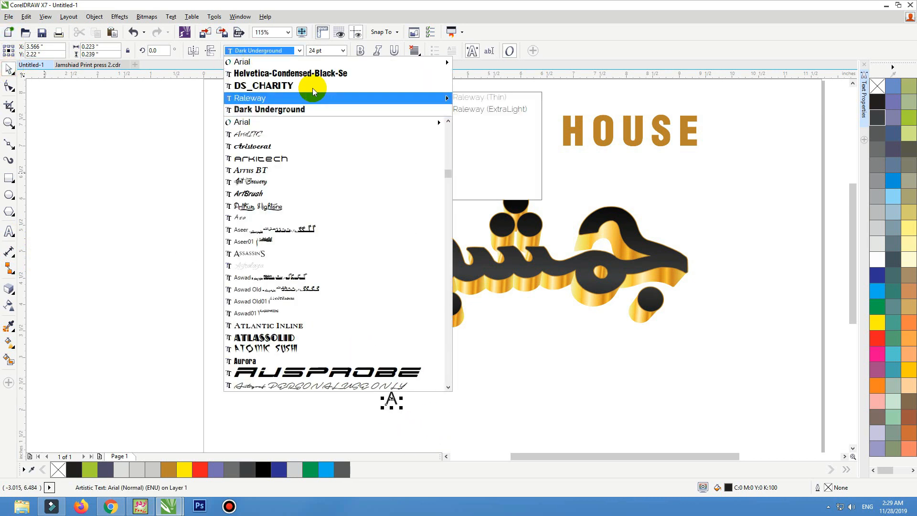
pyautogui.click(318, 73)
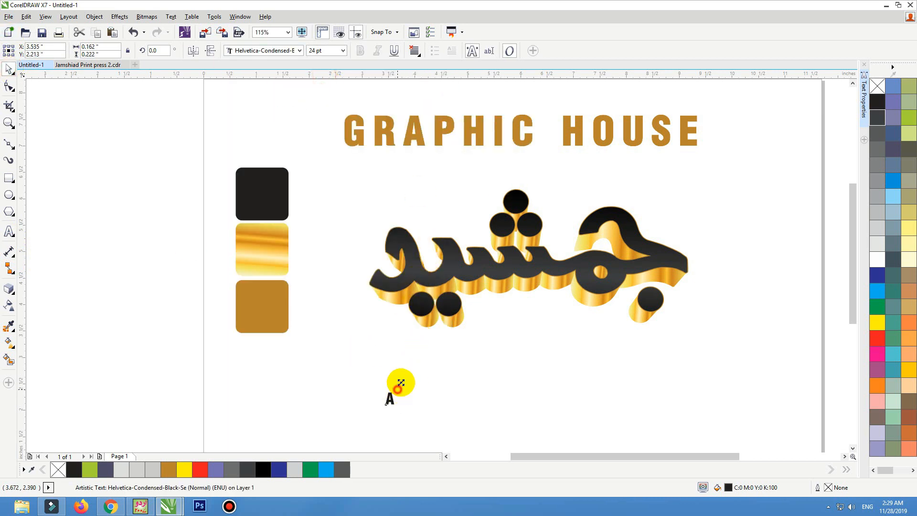
pyautogui.moveTo(400, 383); pyautogui.dragTo(382, 351)
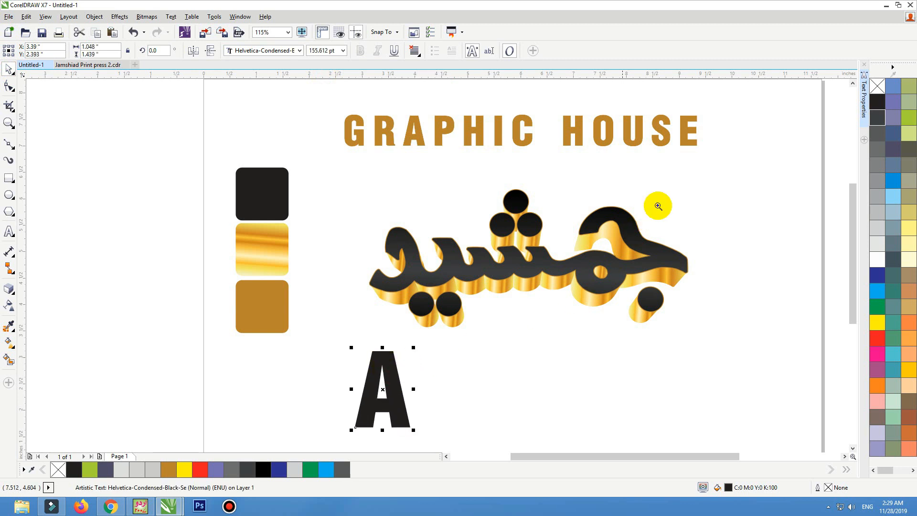
# Step: Convert the letter A to curves and give it an extrusion toward the back left
pyautogui.moveTo(706, 193); pyautogui.dragTo(239, 457)
pyautogui.hotkey('ctrl', 'q')
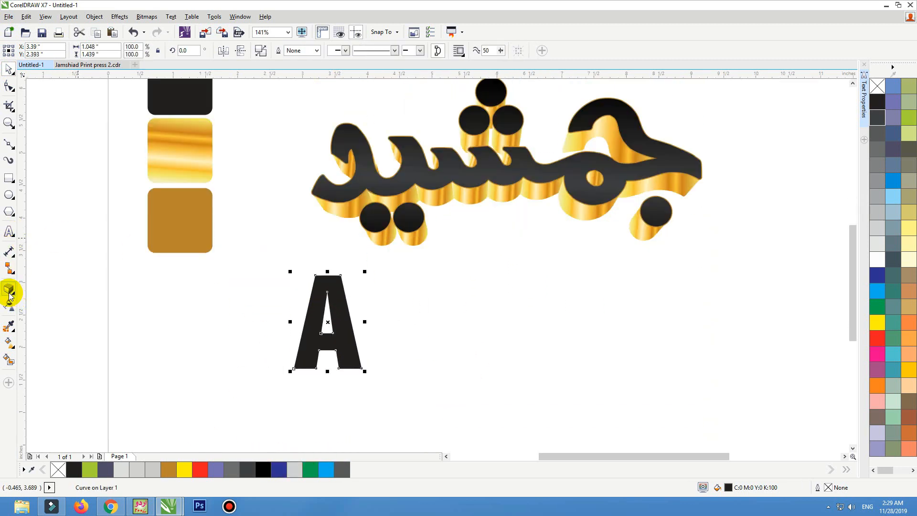
pyautogui.click(10, 292)
pyautogui.moveTo(312, 338)
pyautogui.mouseDown()
pyautogui.moveTo(268, 338)
pyautogui.moveTo(319, 327)
pyautogui.mouseUp()
pyautogui.click(302, 341)
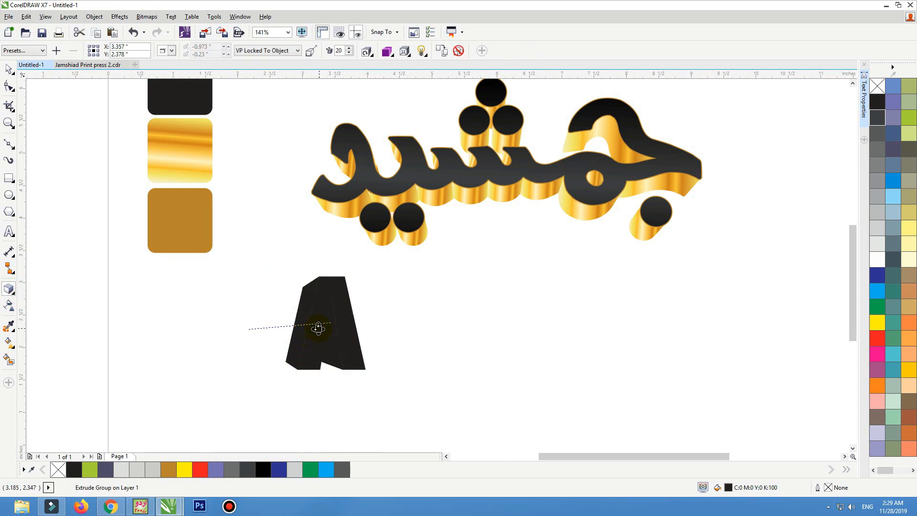
pyautogui.press('space')
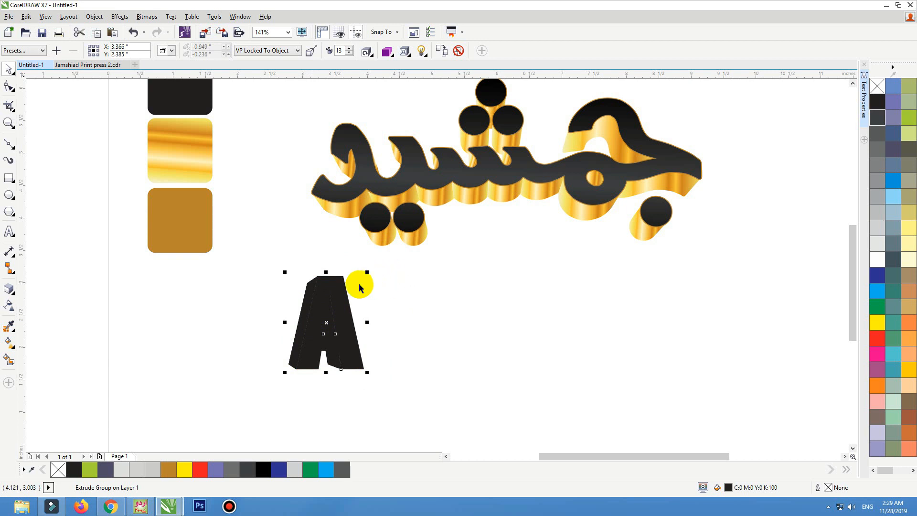
# Step: Break the letter A's extrusion apart from its face, undoing a test move of the sides
pyautogui.hotkey('ctrl', 'k')
pyautogui.click(303, 276)
pyautogui.moveTo(296, 307); pyautogui.dragTo(218, 314)
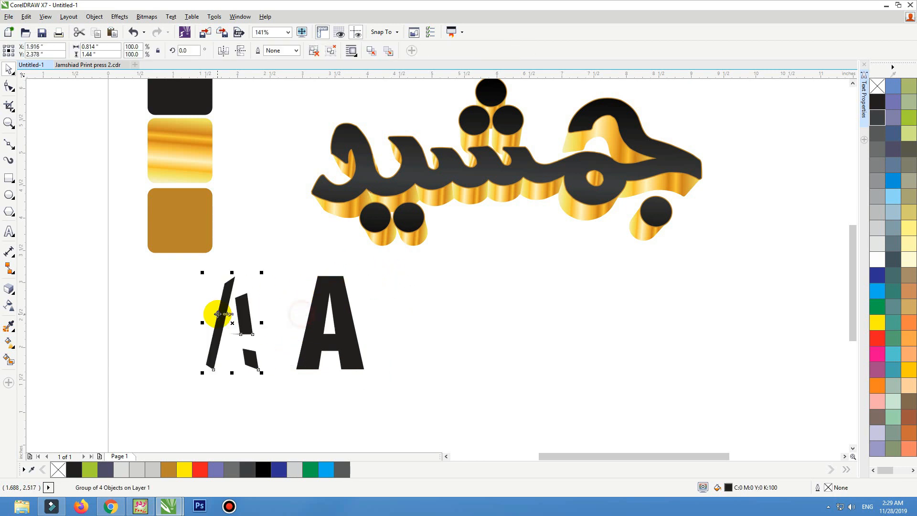
pyautogui.hotkey('ctrl', 'z')
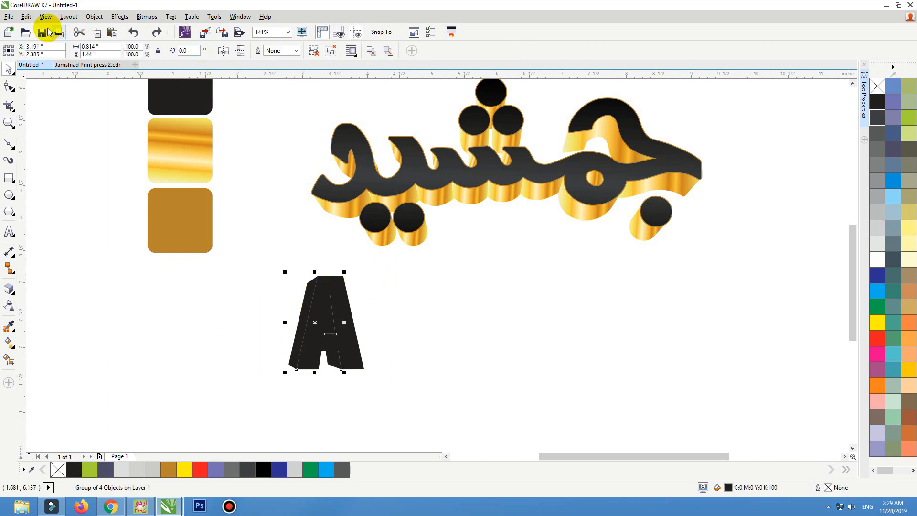
# Step: Copy the fill of the gold gradient swatch onto the letter A's extrusion sides
pyautogui.click(27, 17)
pyautogui.click(72, 195)
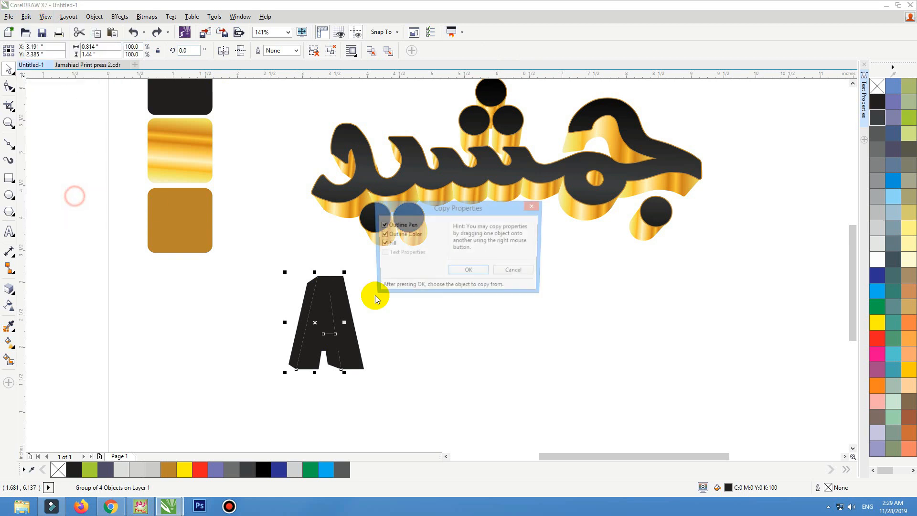
pyautogui.click(468, 270)
pyautogui.click(177, 156)
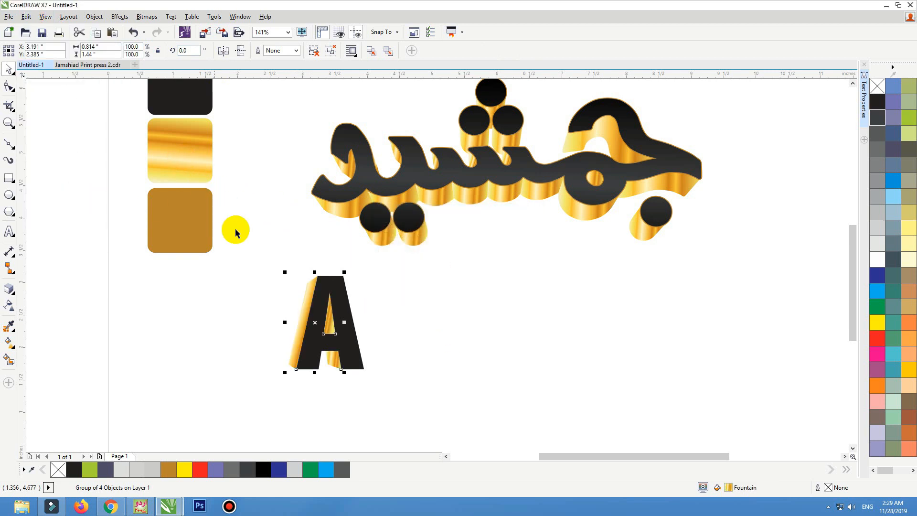
# Step: Select the letter A's face and give it a 2 pt outline
pyautogui.click(237, 286)
pyautogui.click(348, 307)
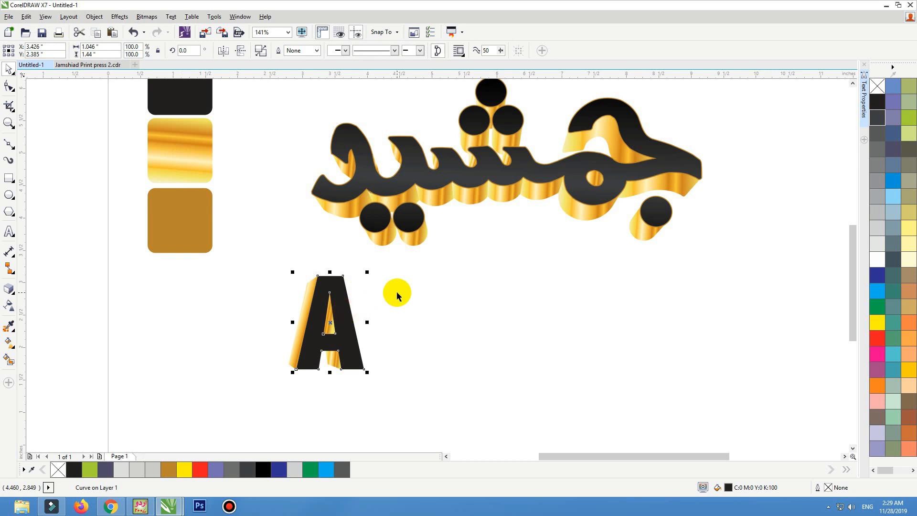
pyautogui.moveTo(415, 243); pyautogui.dragTo(204, 455)
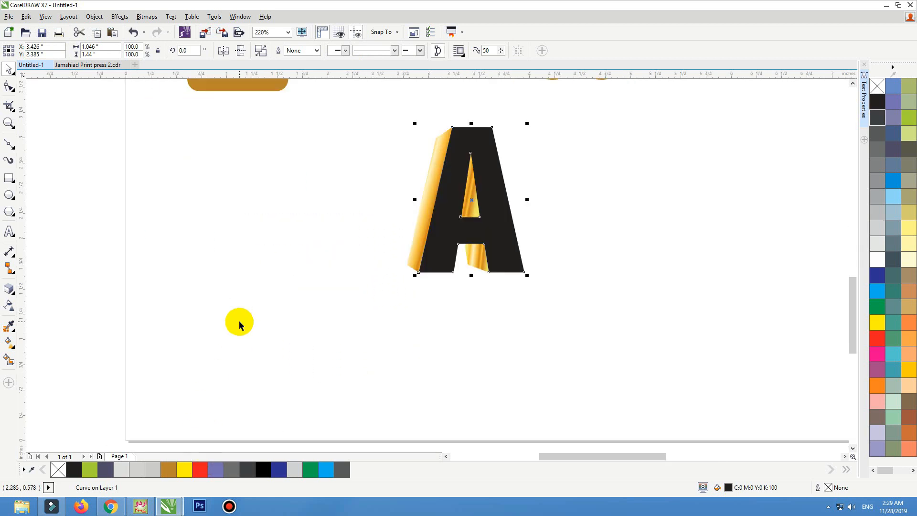
pyautogui.press('F12')
pyautogui.write('2')
pyautogui.press('Return')
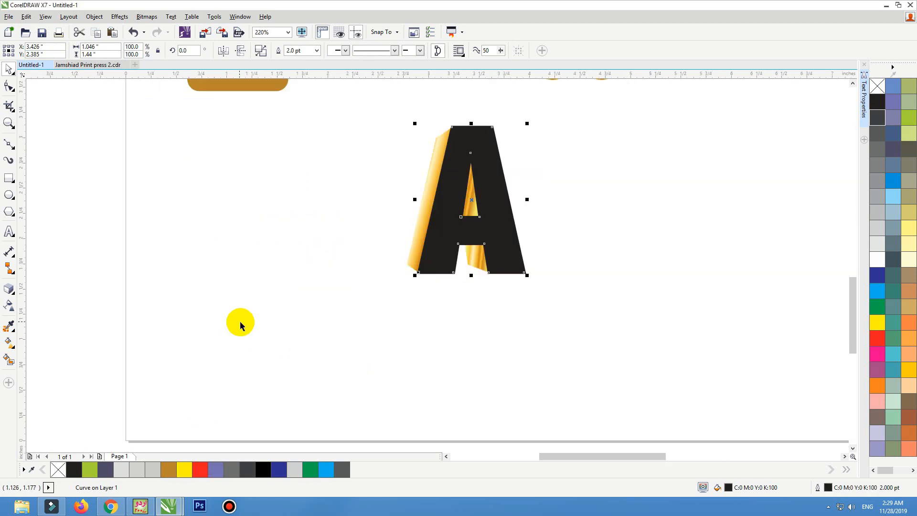
# Step: Colour the A face's outline gold and set it behind the fill, scaled with object, with rounded corners and caps
pyautogui.rightClick(168, 469)
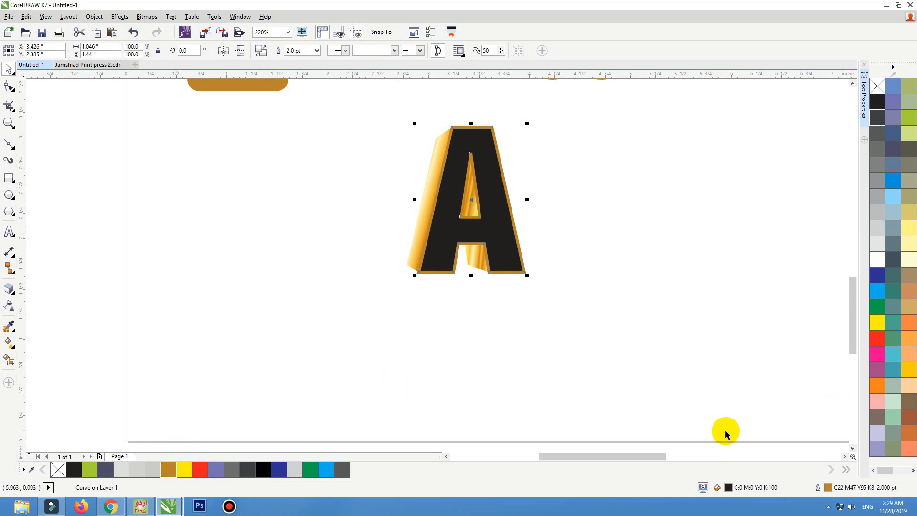
pyautogui.press('F12')
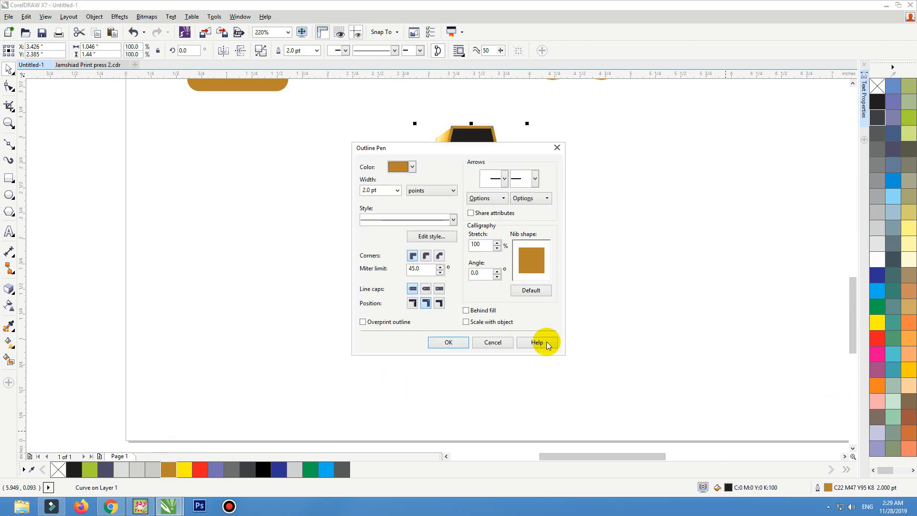
pyautogui.click(467, 322)
pyautogui.click(466, 310)
pyautogui.click(426, 289)
pyautogui.click(425, 255)
pyautogui.click(452, 342)
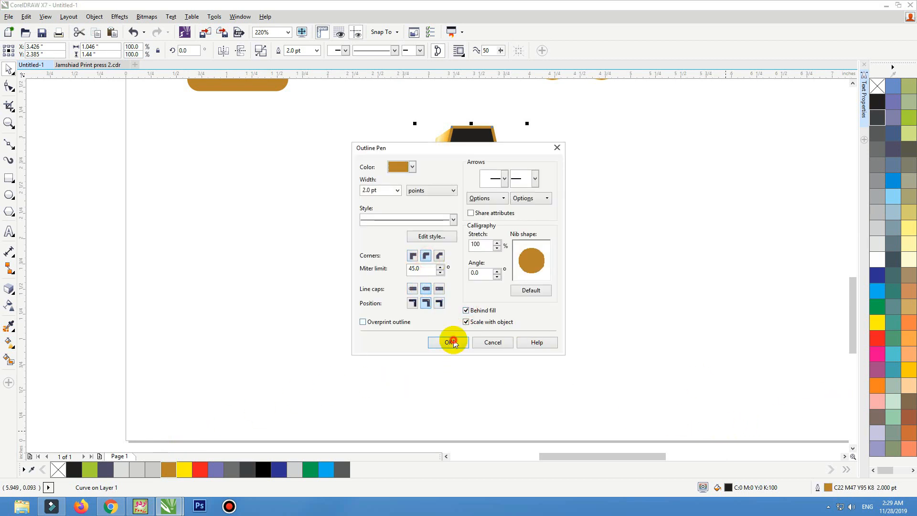
# Step: Ungroup all of the A's extrusion side pieces, undoing a test move of the left side
pyautogui.click(569, 198)
pyautogui.click(430, 180)
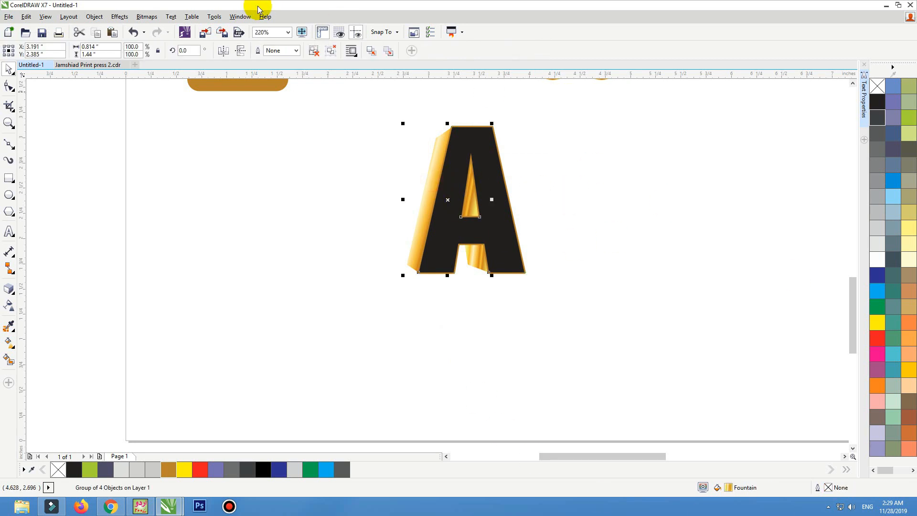
pyautogui.hotkey('shift', 'F2')
pyautogui.click(314, 51)
pyautogui.click(265, 206)
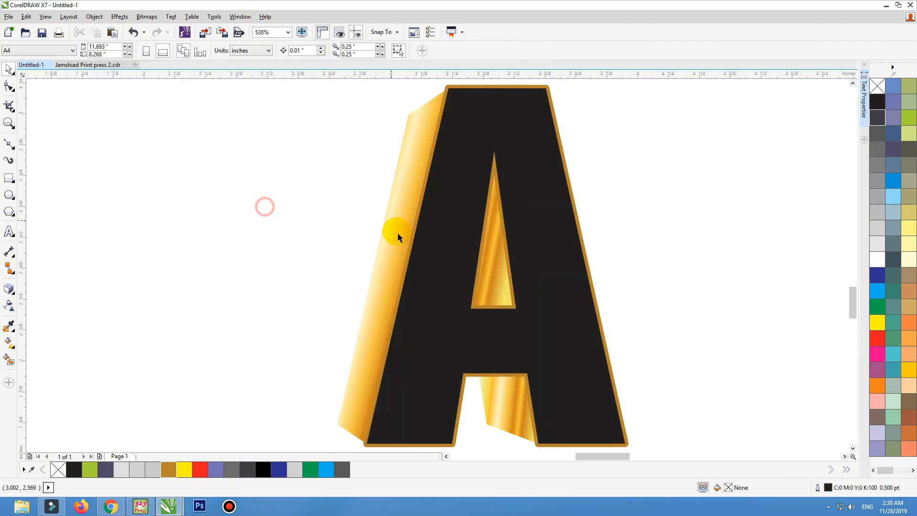
pyautogui.moveTo(382, 240); pyautogui.dragTo(272, 235)
pyautogui.hotkey('ctrl', 'z')
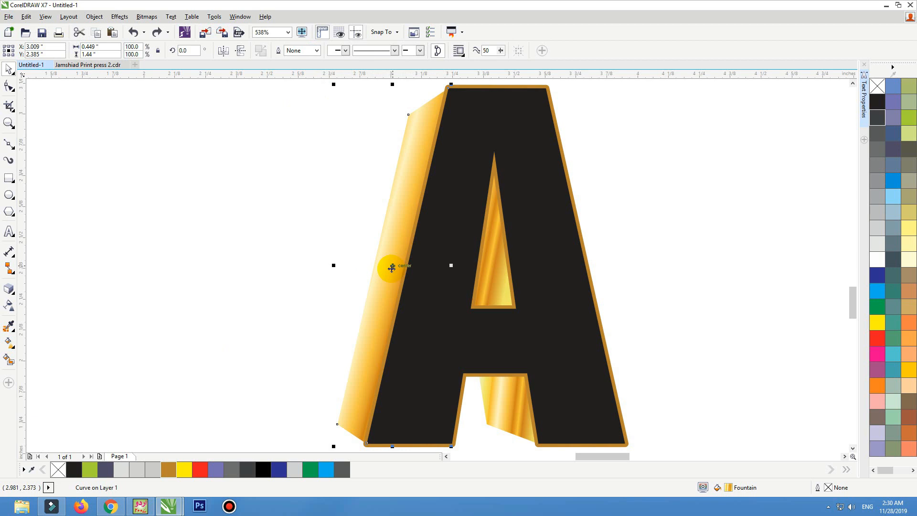
# Step: Redirect the gold gradient on the A's left extrusion side to run vertically
pyautogui.press('g')
pyautogui.moveTo(327, 177); pyautogui.dragTo(335, 425)
pyautogui.moveTo(427, 101); pyautogui.dragTo(349, 427)
# Step: Re-angle the gold gradients on the A's inner triangle side and the inner leg side
pyautogui.click(500, 285)
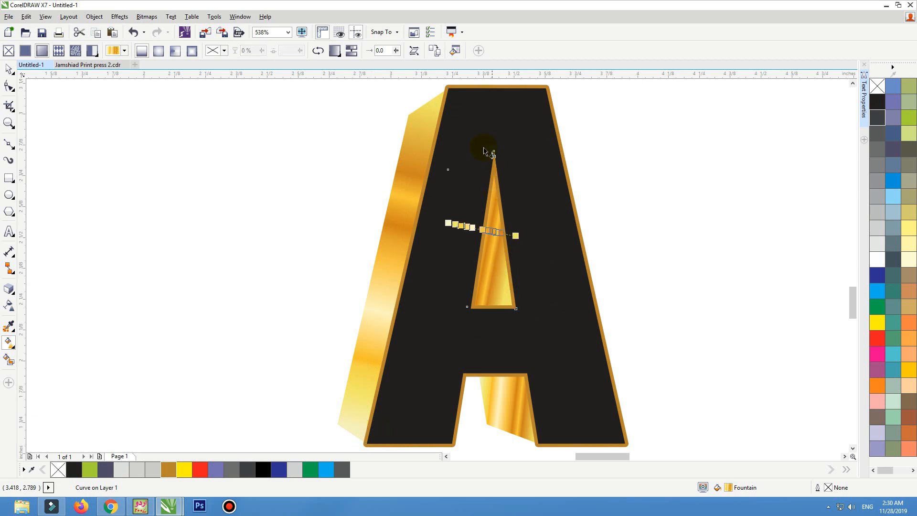
pyautogui.moveTo(484, 151); pyautogui.dragTo(511, 322)
pyautogui.click(536, 440)
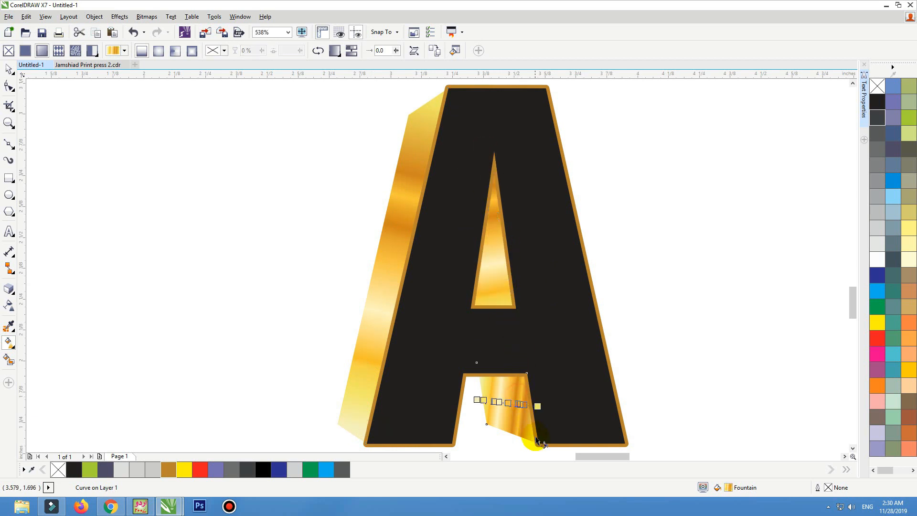
pyautogui.moveTo(536, 441); pyautogui.dragTo(418, 374)
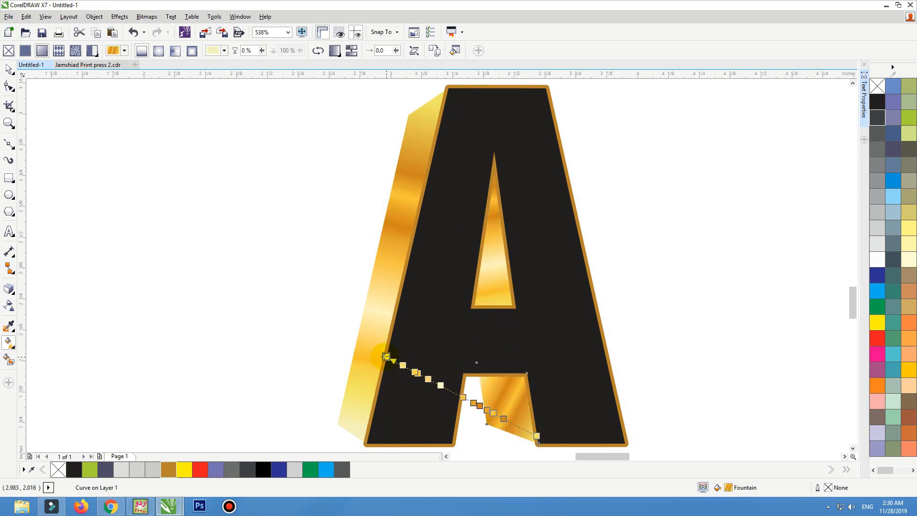
pyautogui.press('space')
# Step: Copy the properties of the calligraphy word's face onto the letter A's face
pyautogui.scroll(-4, 557, 389)
pyautogui.scroll(-4, 534, 384)
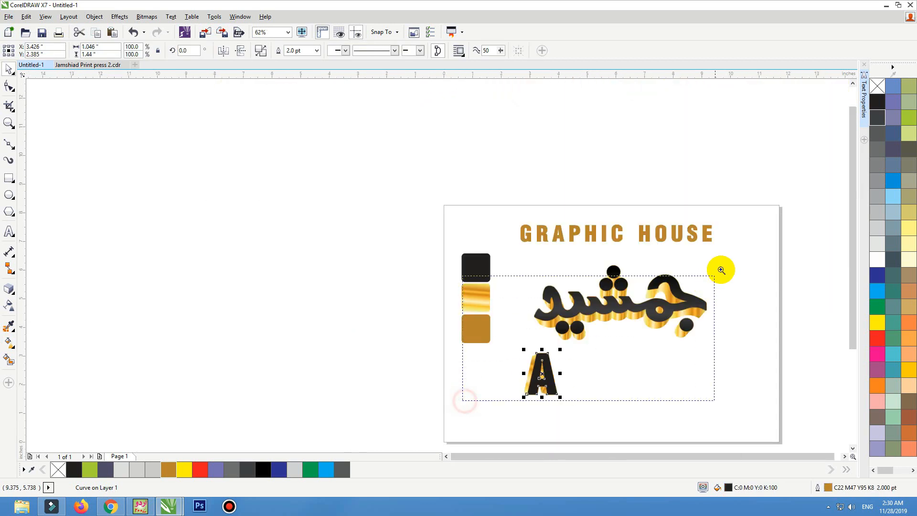
pyautogui.scroll(5, 668, 370)
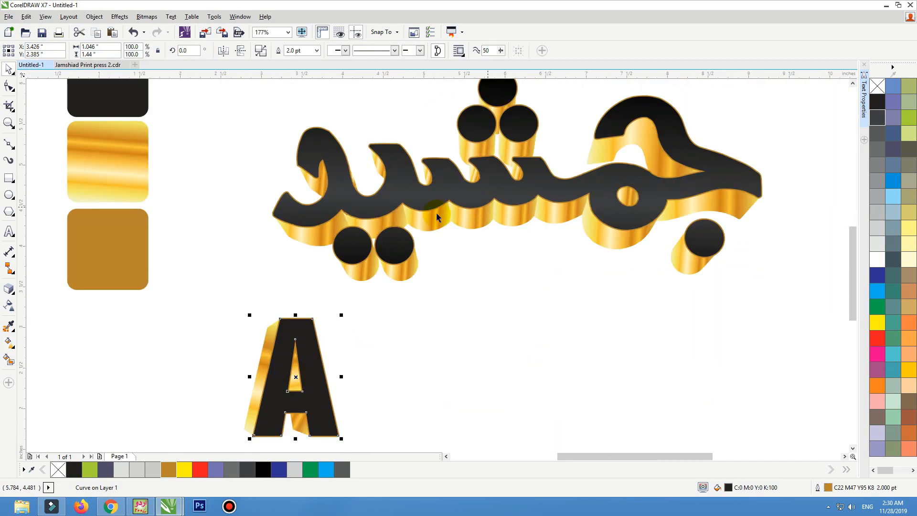
pyautogui.click(27, 16)
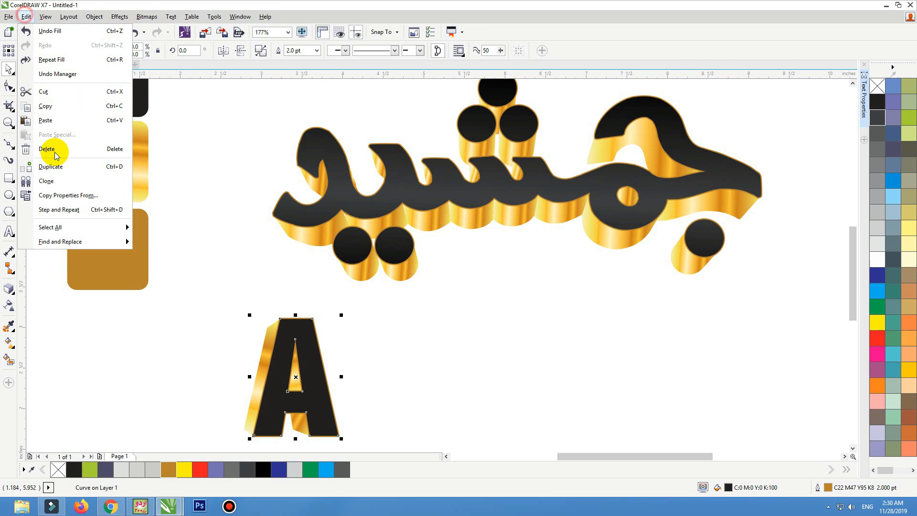
pyautogui.click(66, 192)
pyautogui.click(478, 271)
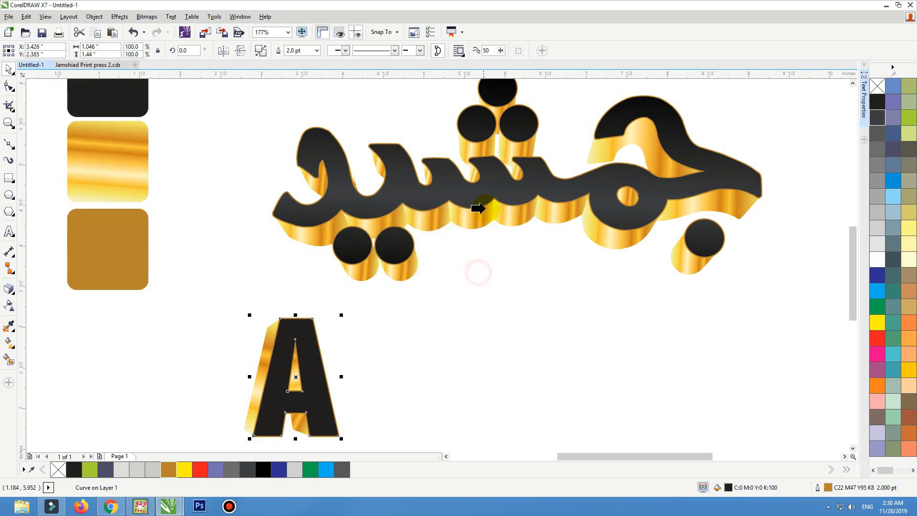
pyautogui.click(491, 192)
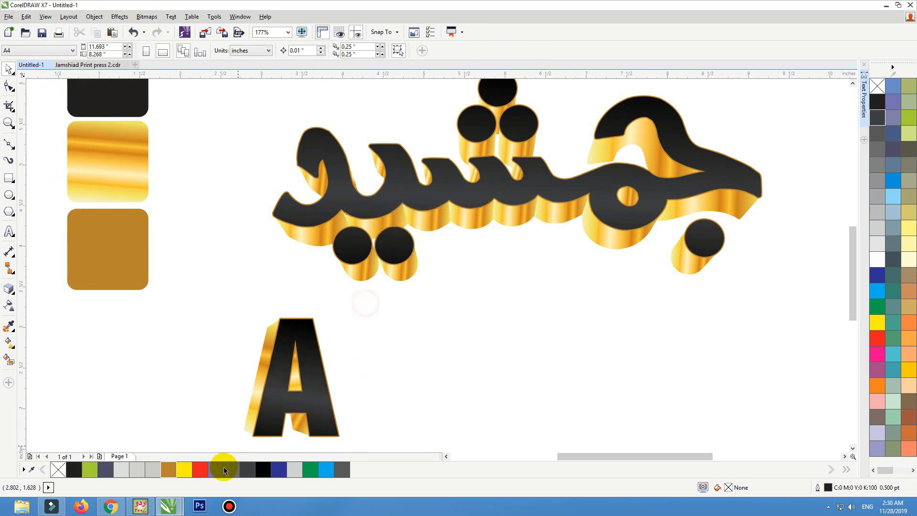
pyautogui.scroll(-1, 230, 327)
pyautogui.click(230, 325)
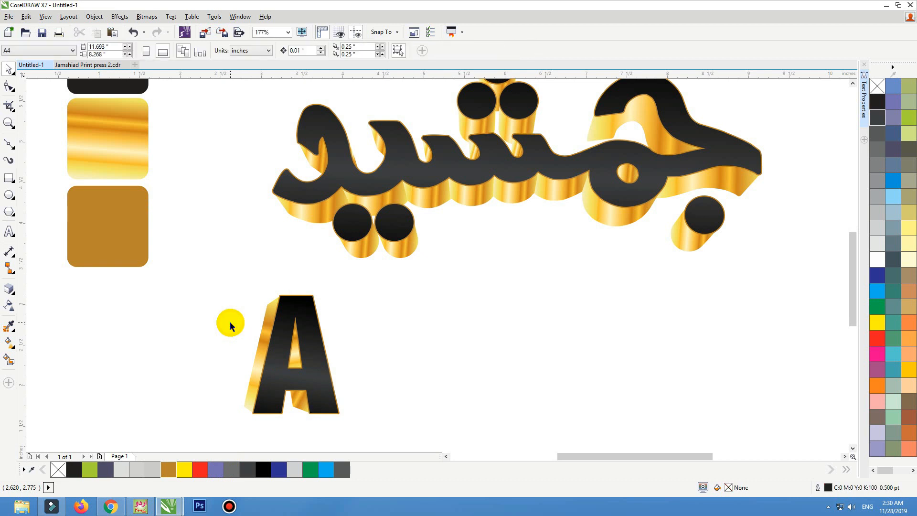
pyautogui.press('F4')
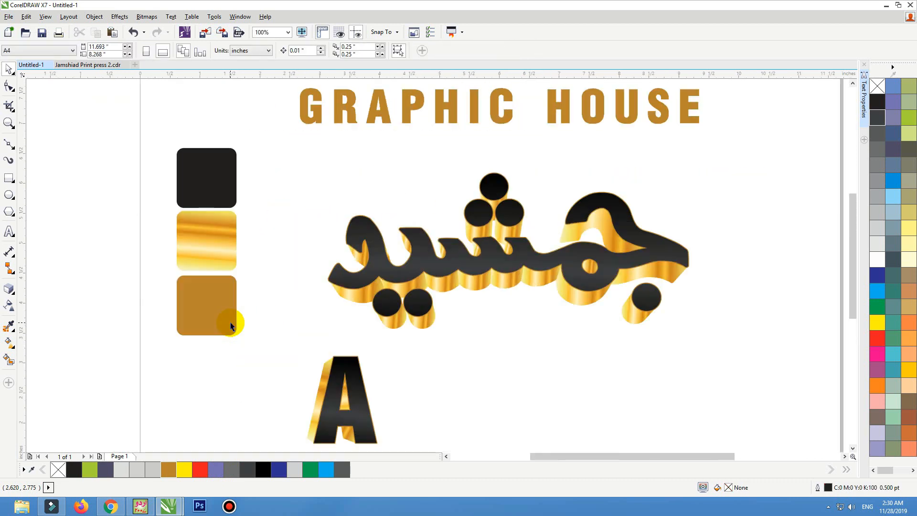